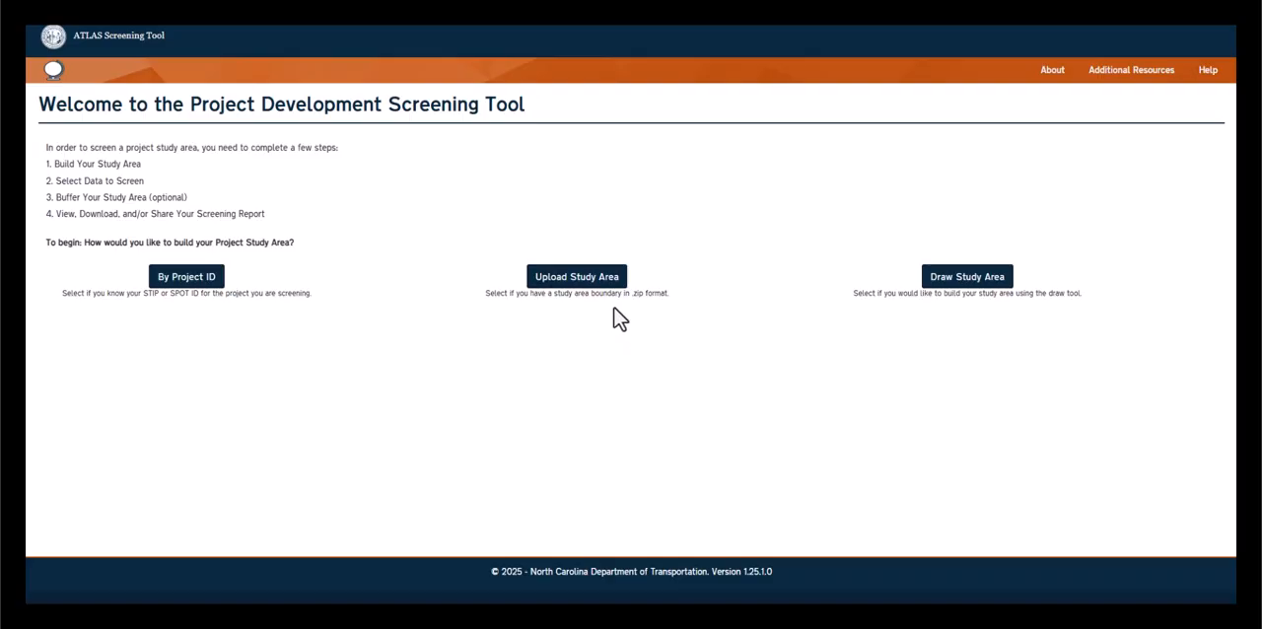
Start a drawn study area and locate the site's street address in Raleigh on the map, dismissing the search result details
left_click(971, 278)
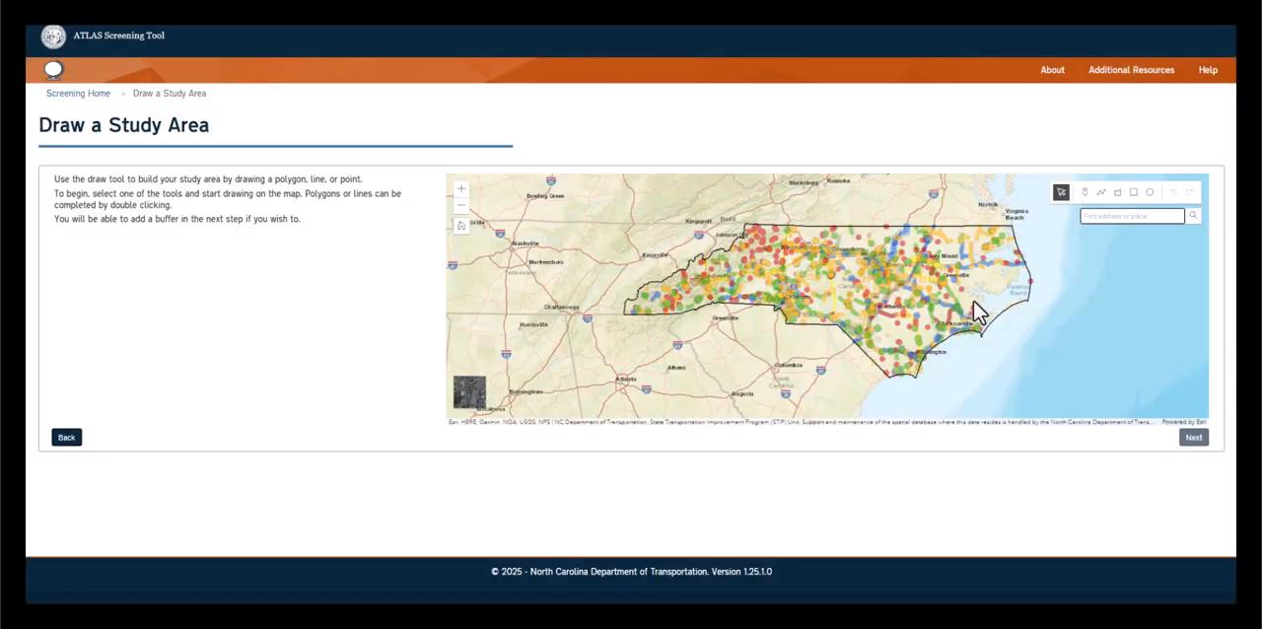
left_click(1111, 216)
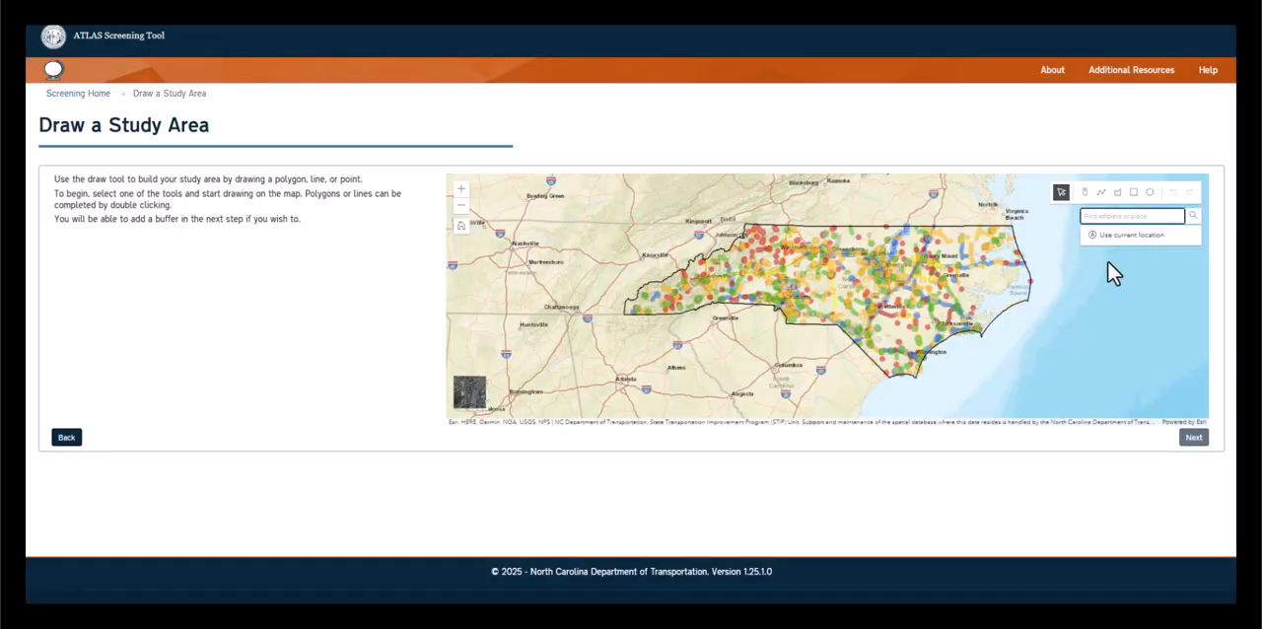
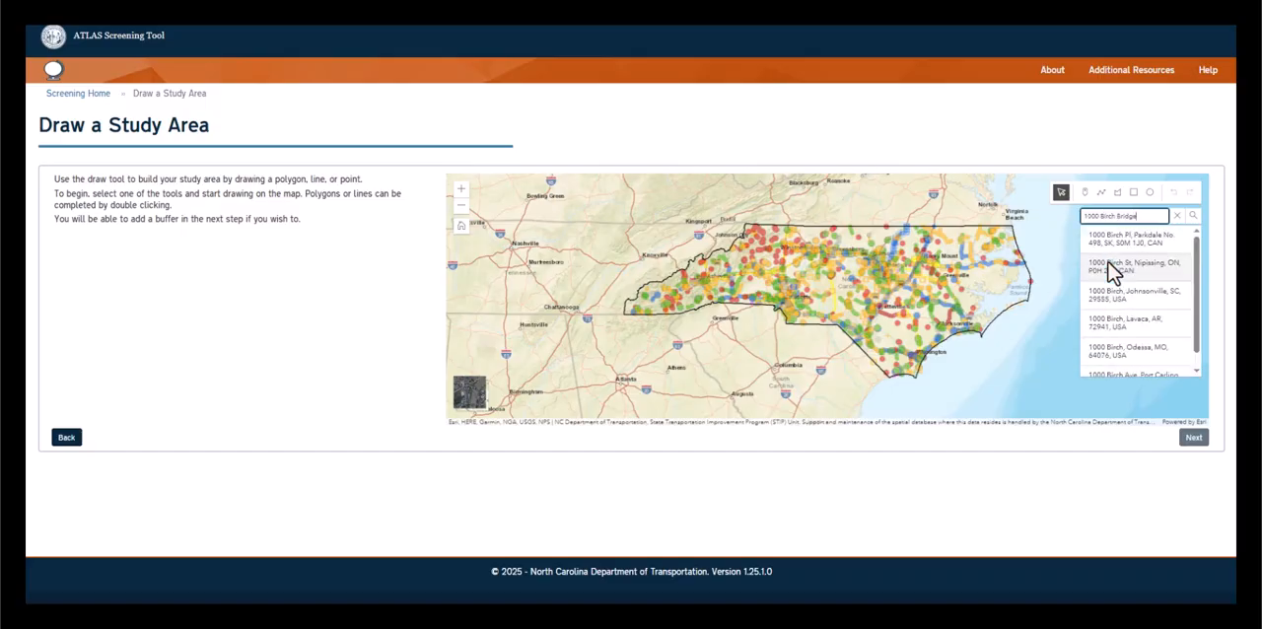
left_click(1104, 247)
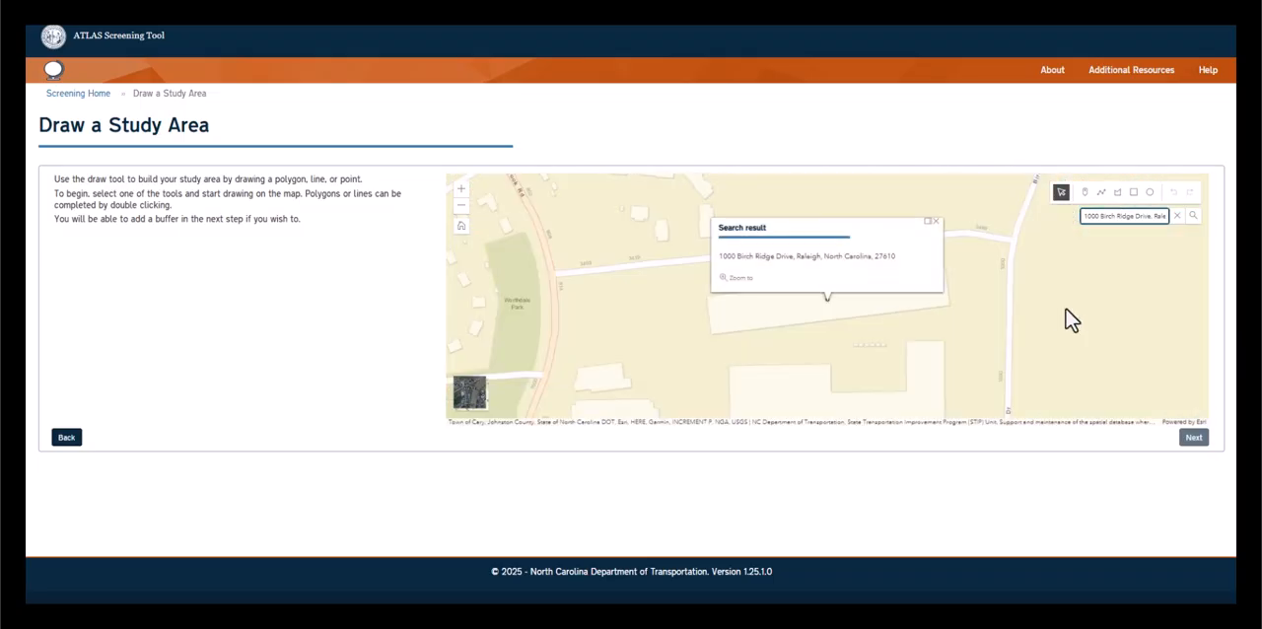
left_click(933, 223)
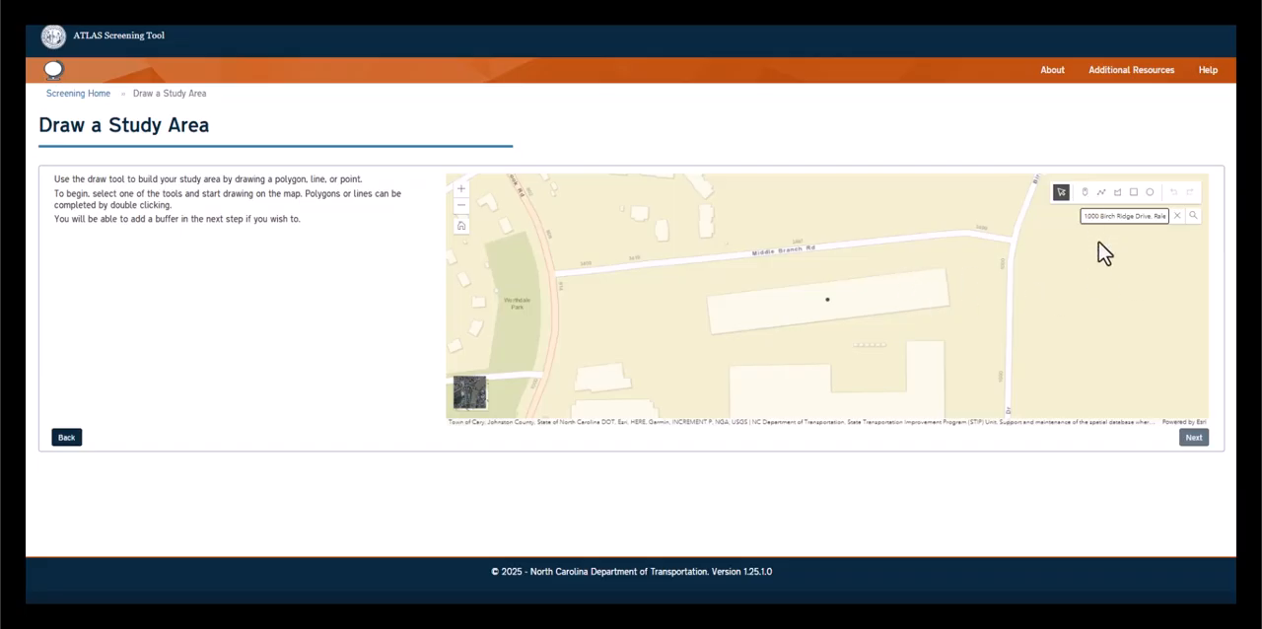
Place a point feature on Middle Branch Rd as a trial study area and delete it
left_click(1085, 193)
left_click(771, 250)
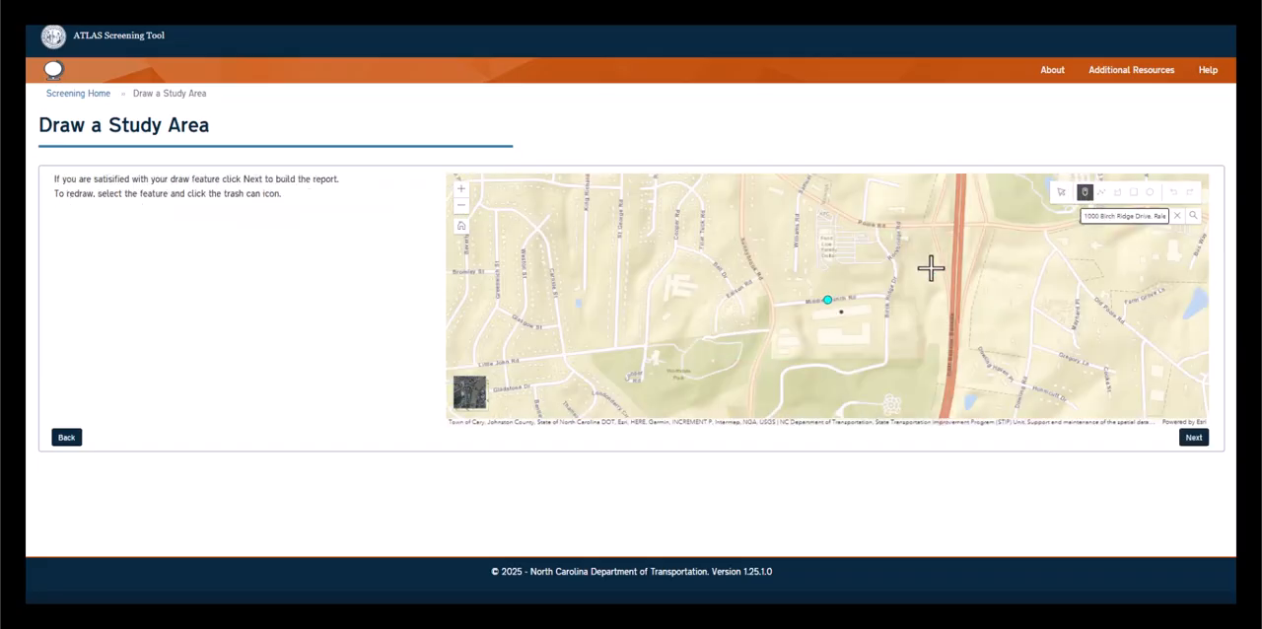
left_click(1061, 194)
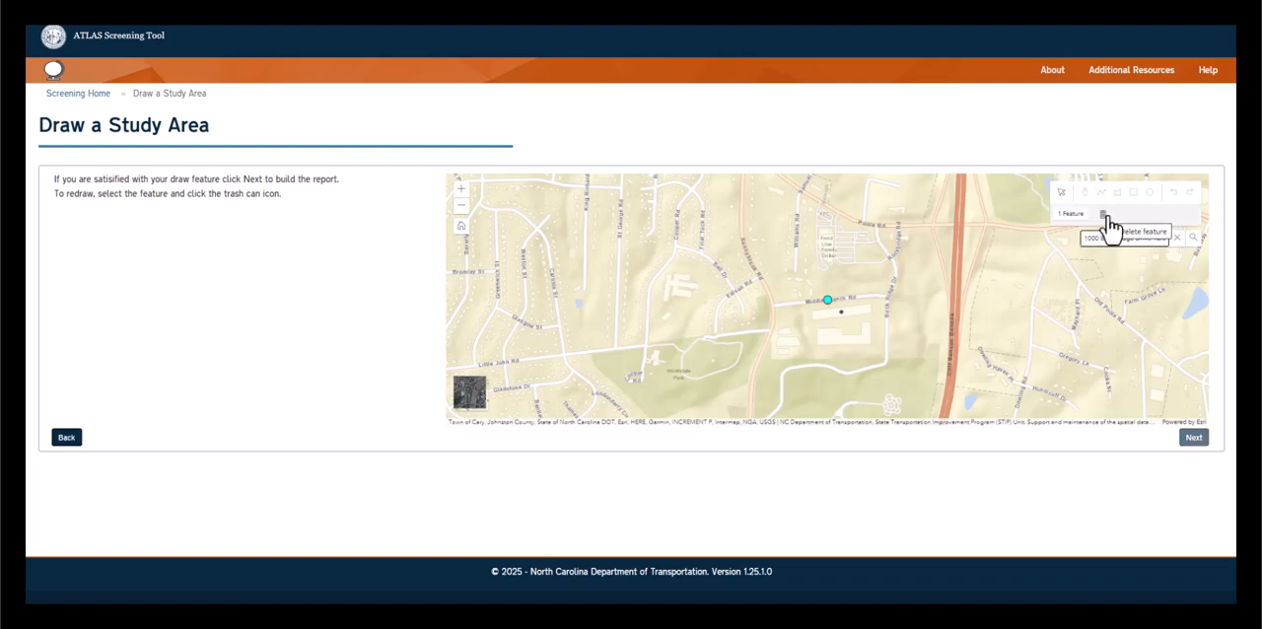
left_click(1104, 216)
Draw a line along Middle Branch Rd from Sunnybrook Rd to Birch Ridge Dr and delete it
left_click(1101, 192)
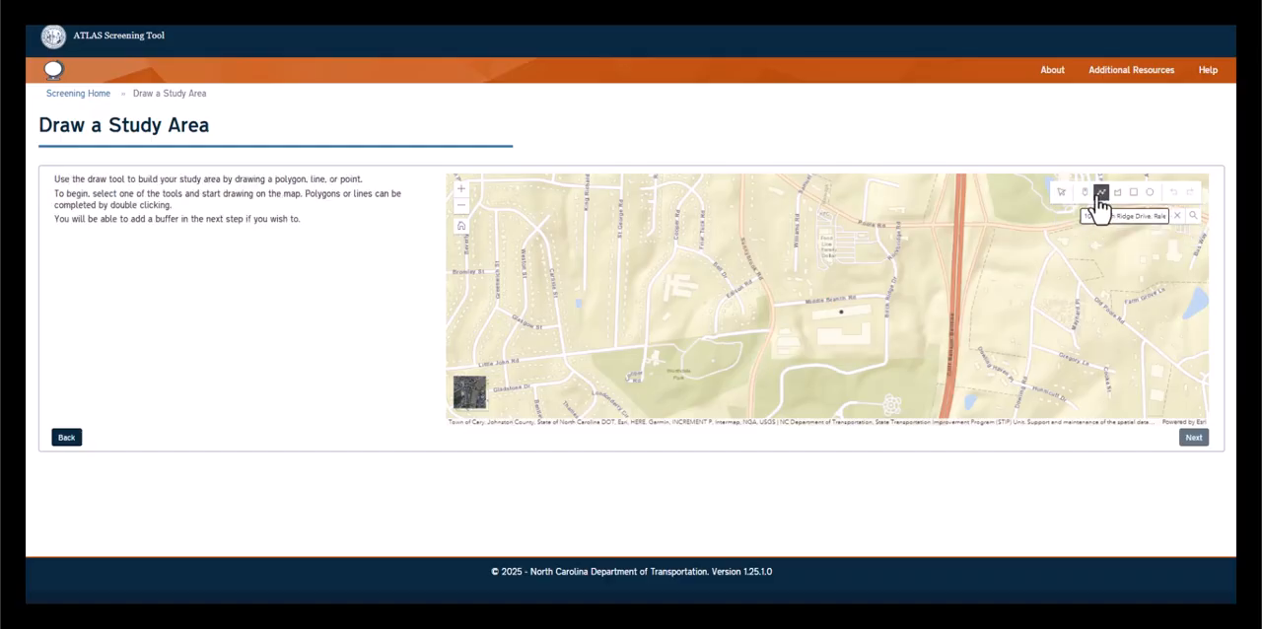
scroll(834, 319, "up", 2)
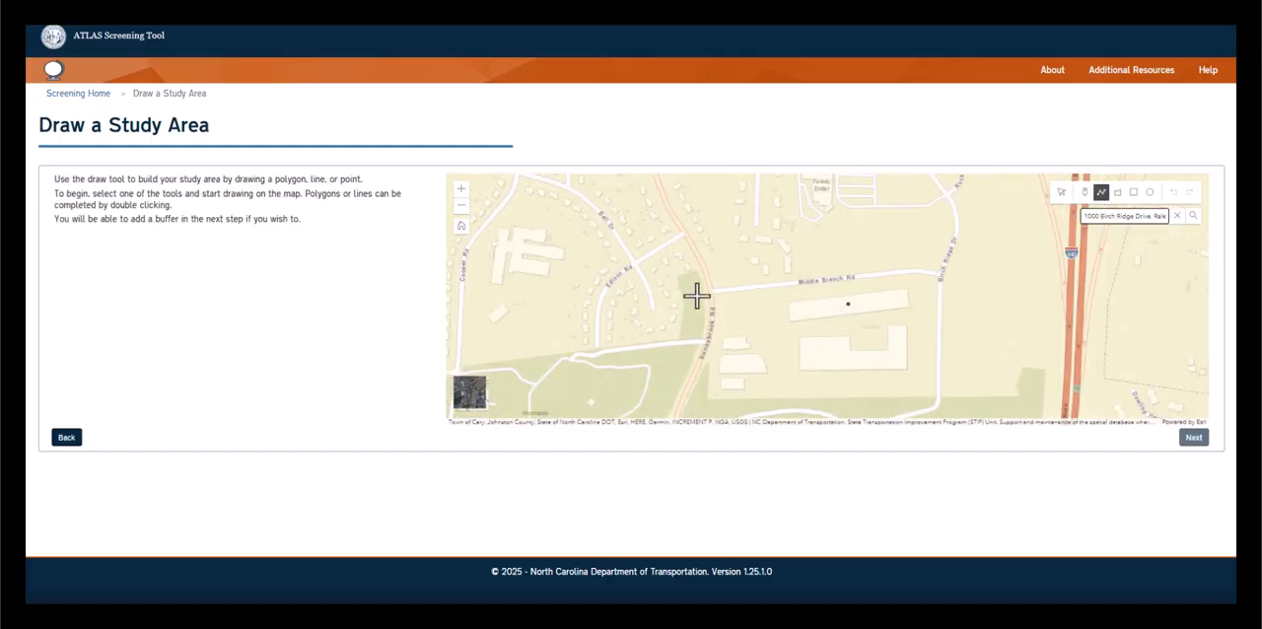
left_click(710, 290)
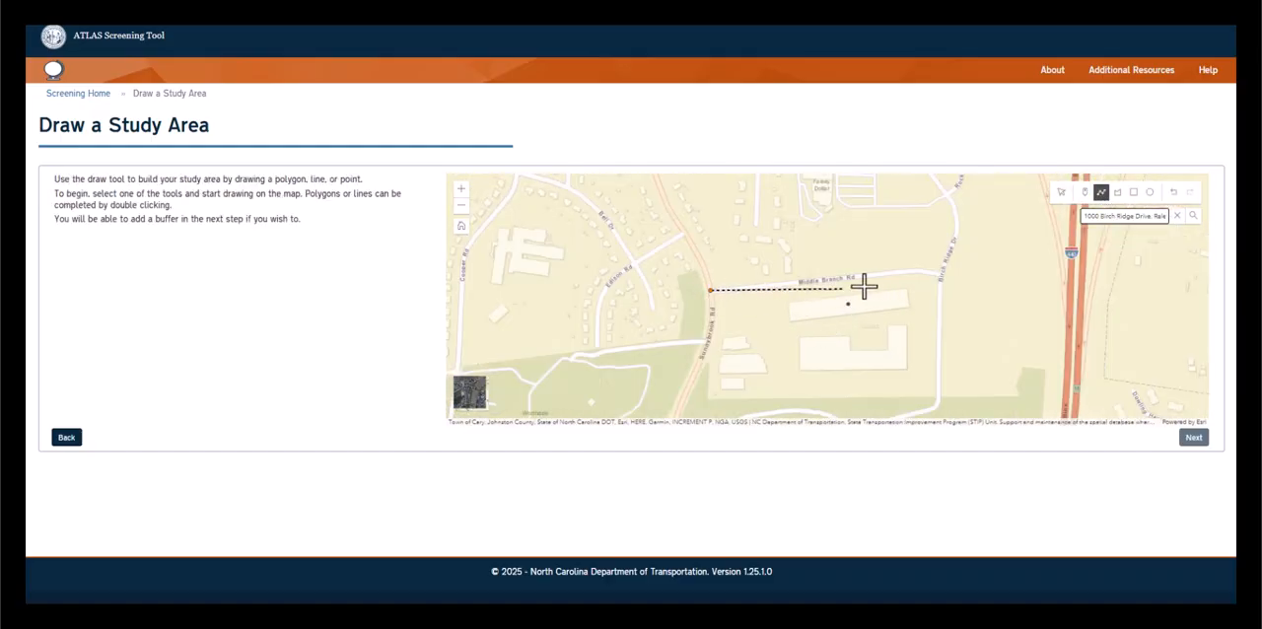
left_click(916, 270)
double_click(941, 273)
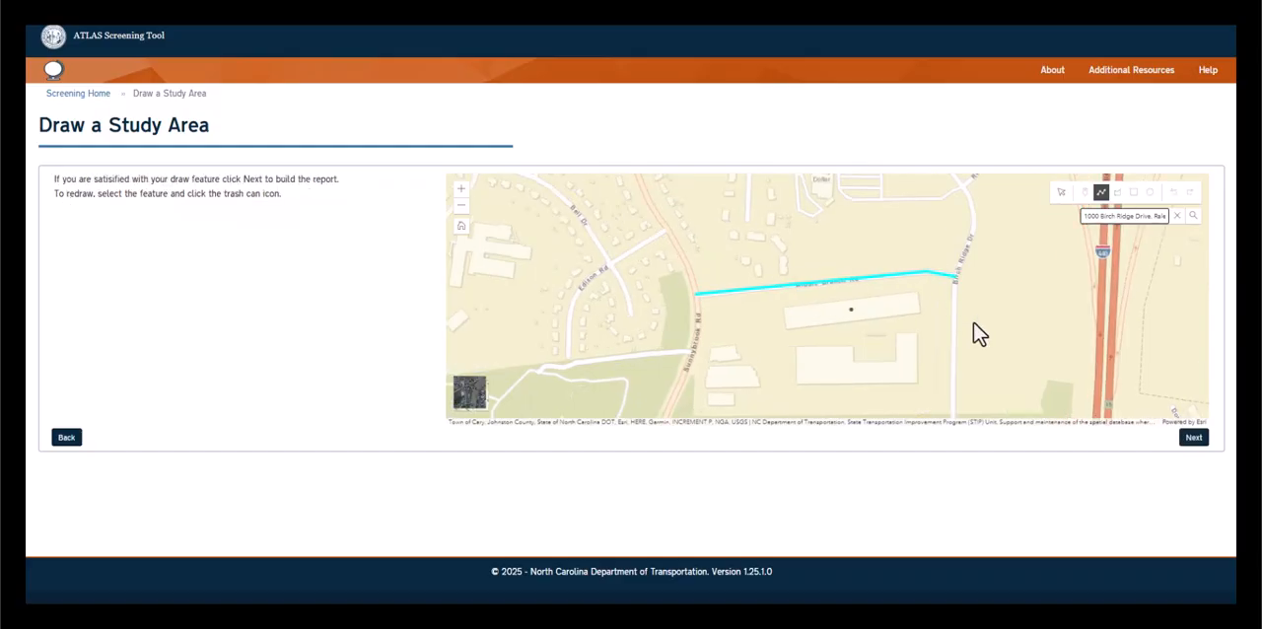
left_click(1061, 193)
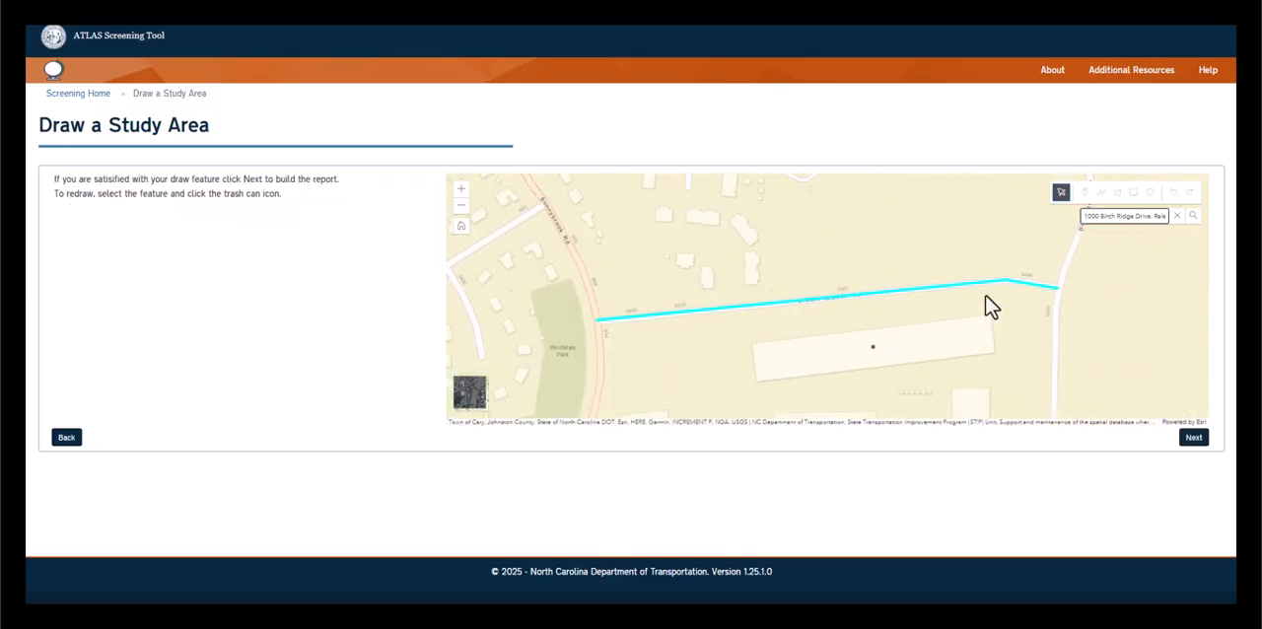
left_click(963, 286)
left_click(1084, 193)
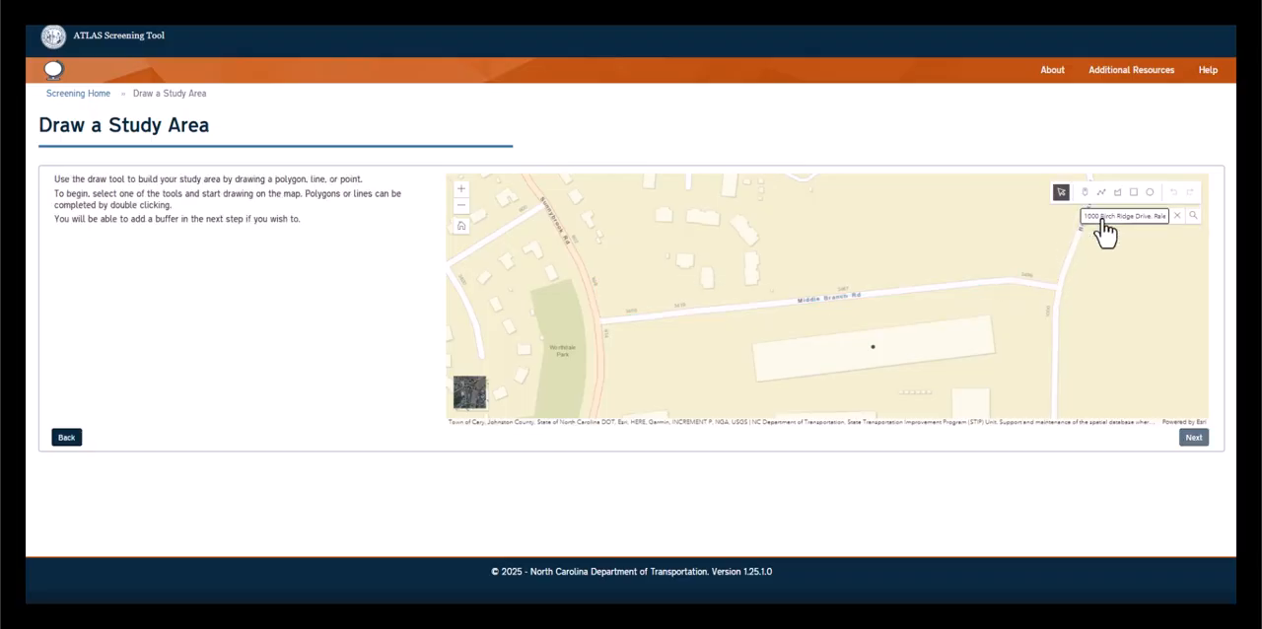
Draw a polygon enclosing Middle Branch Rd from Sunnybrook Rd to just past Birch Ridge Dr and proceed to the screening settings
left_click(1118, 192)
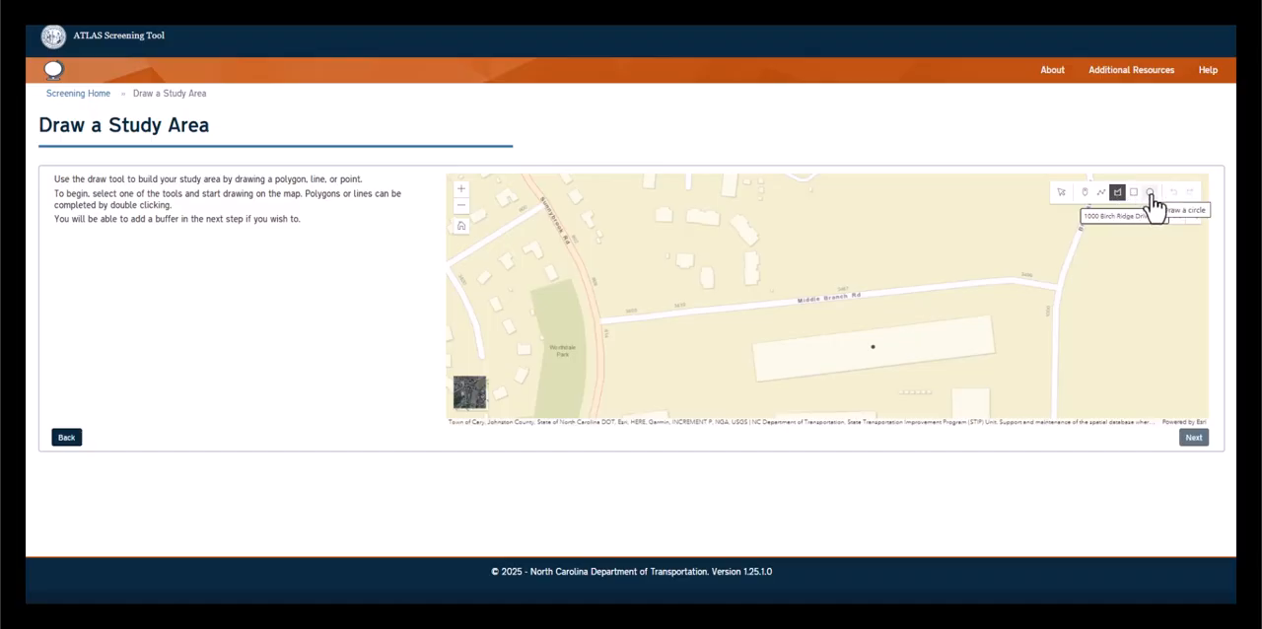
left_click(589, 301)
left_click(1009, 257)
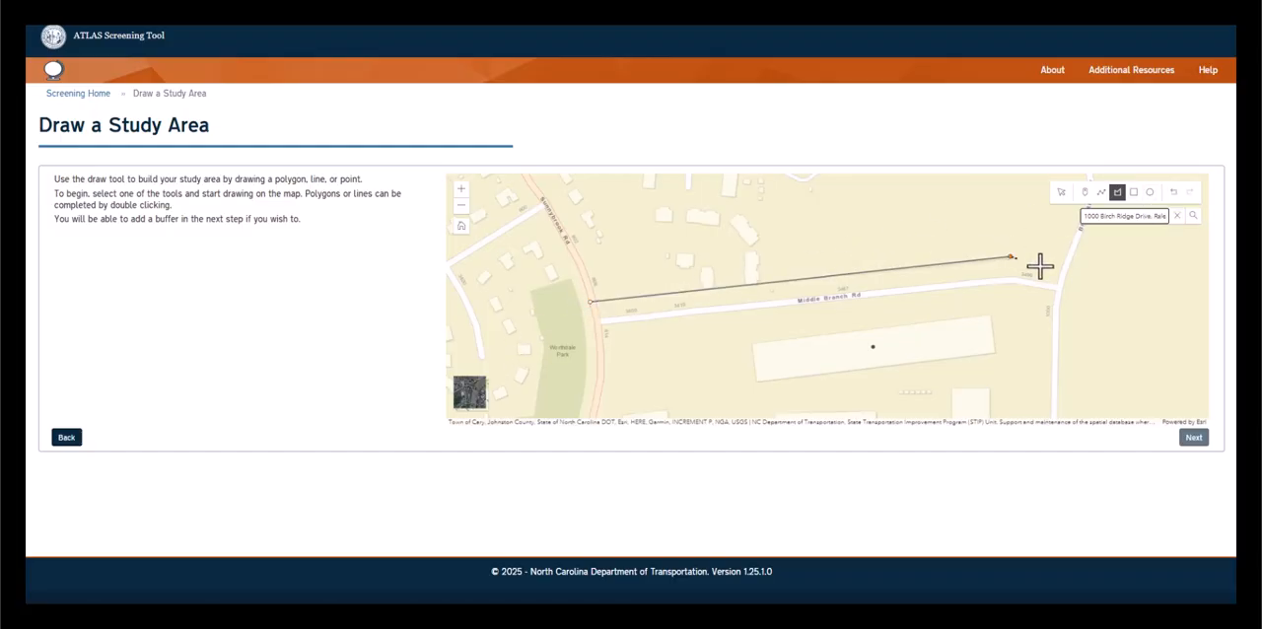
left_click(1082, 318)
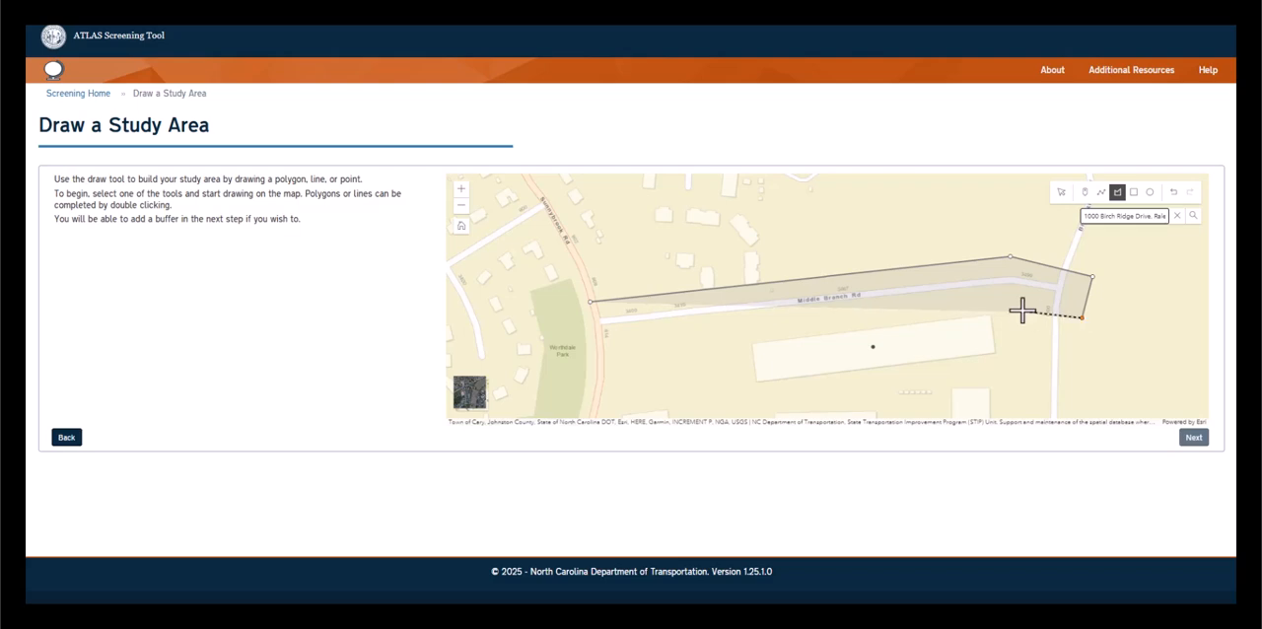
left_click(1013, 303)
double_click(599, 336)
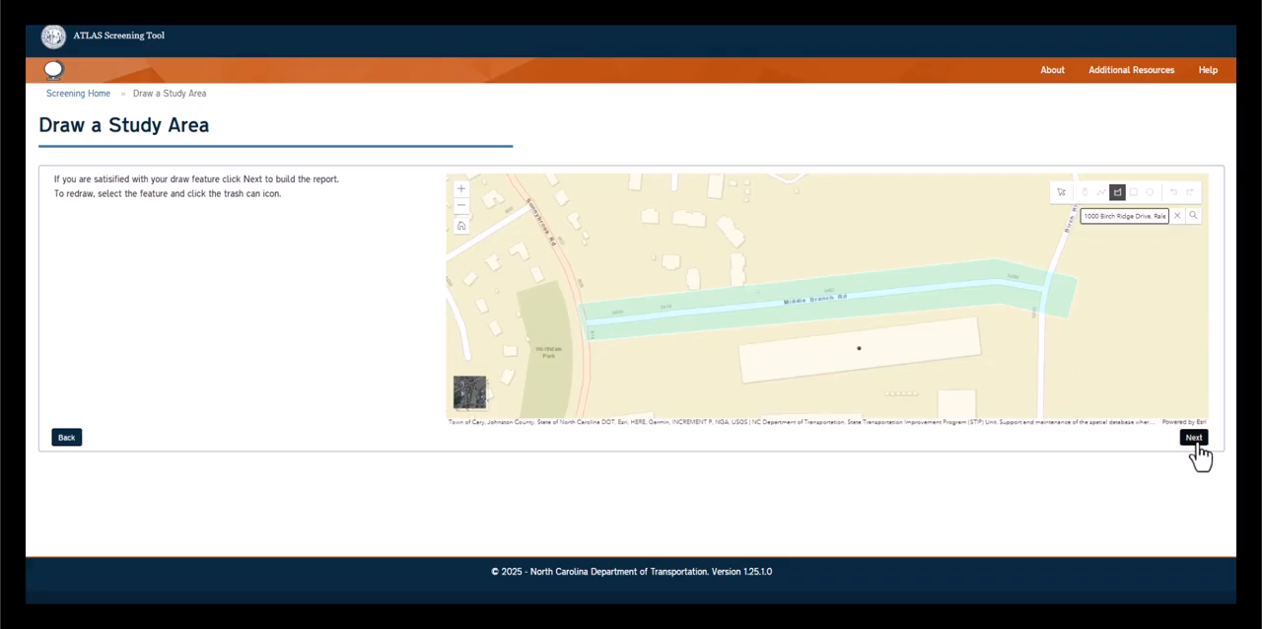
left_click(1194, 437)
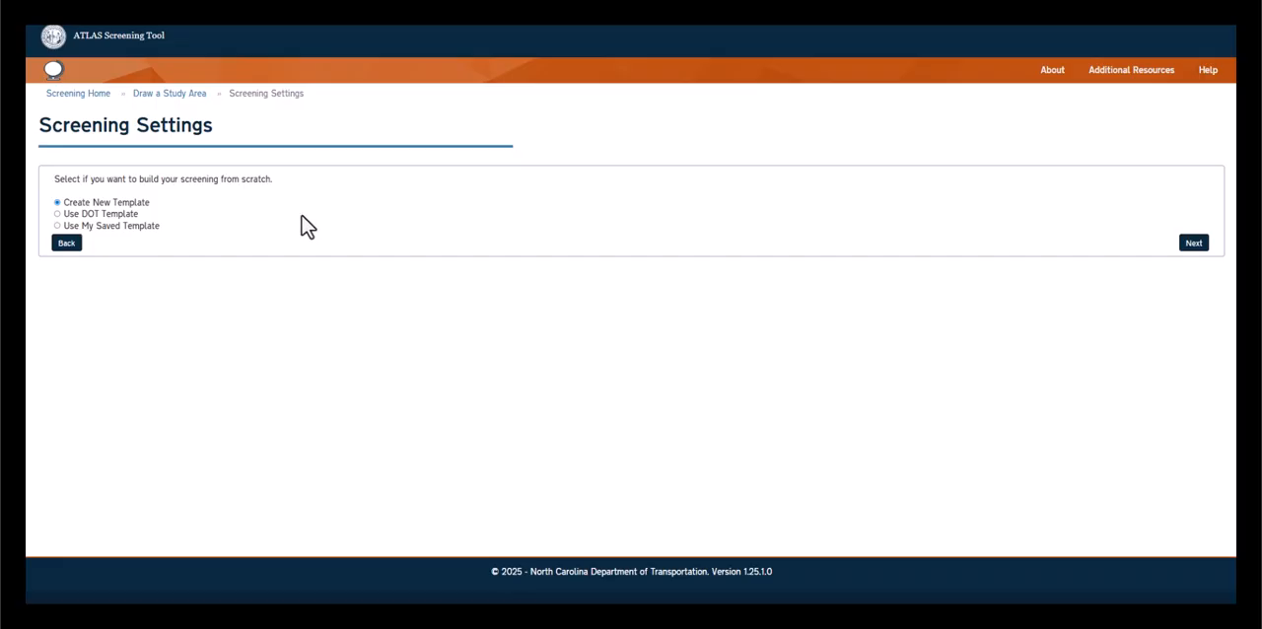
Choose the DOT template Merger Pre-Screening for the screening and enlarge its description to show the full text
left_click(57, 215)
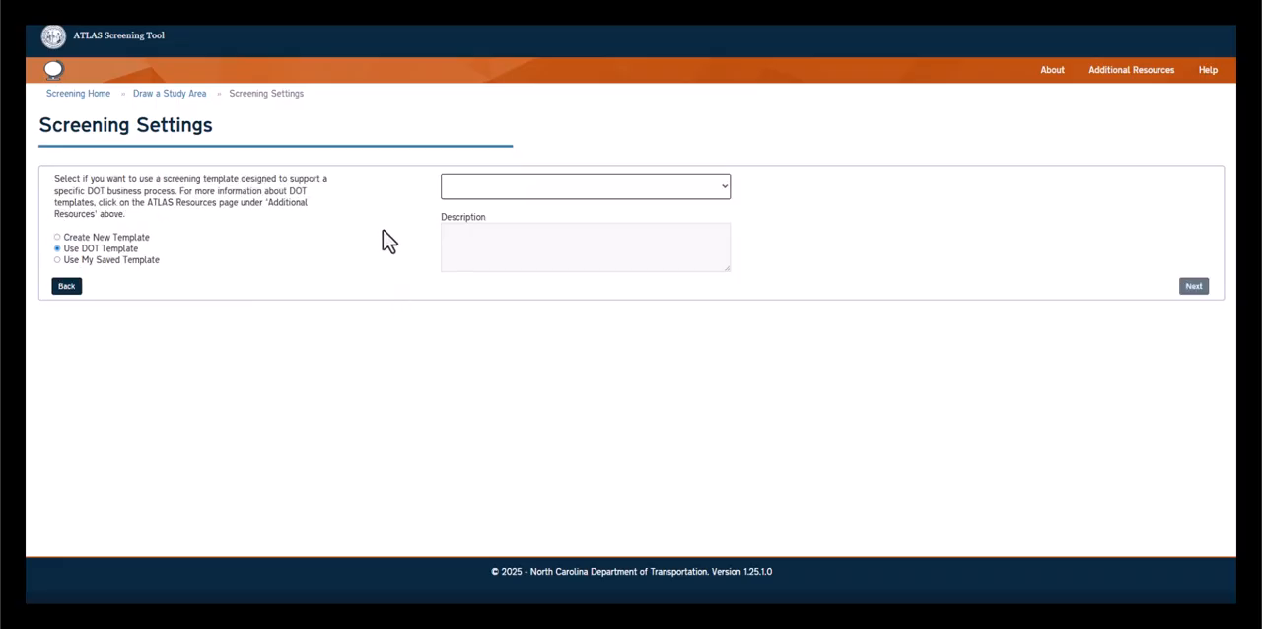
left_click(724, 187)
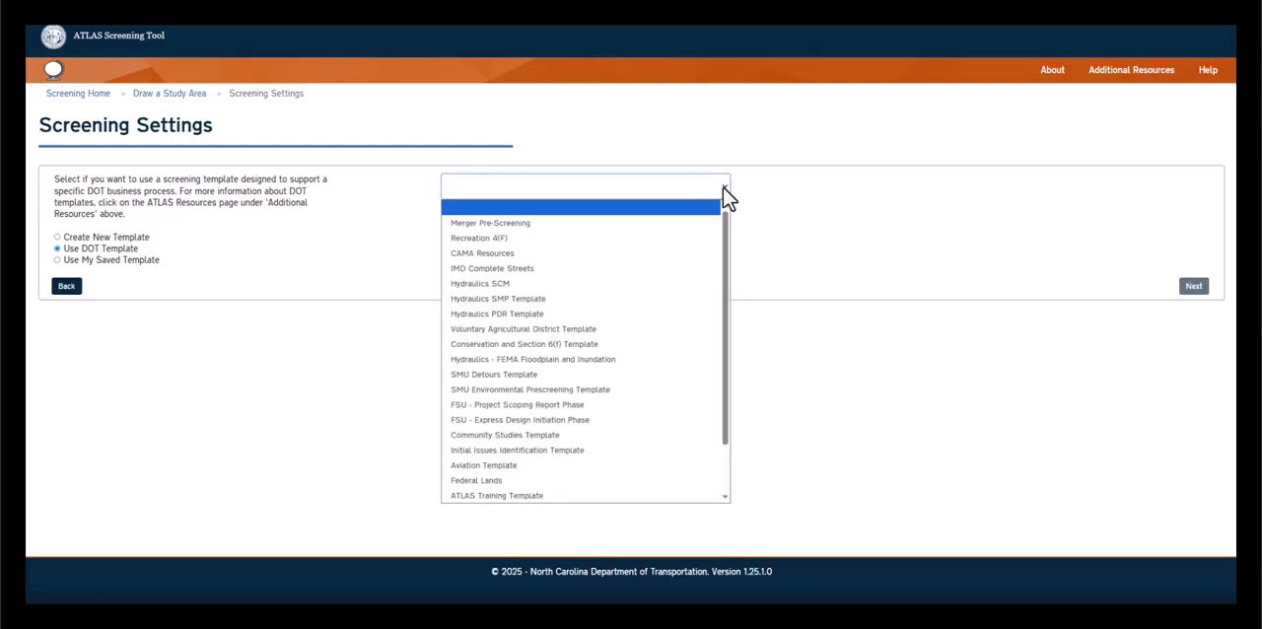
left_click(618, 225)
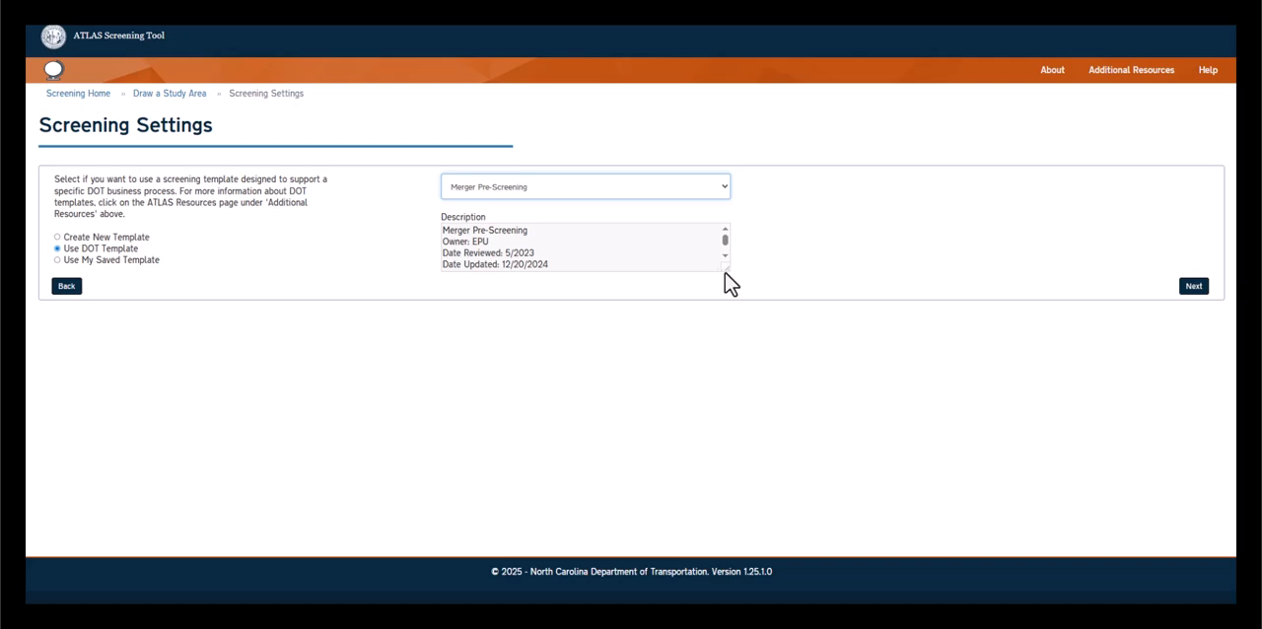
left_click_drag(725, 270, 725, 325)
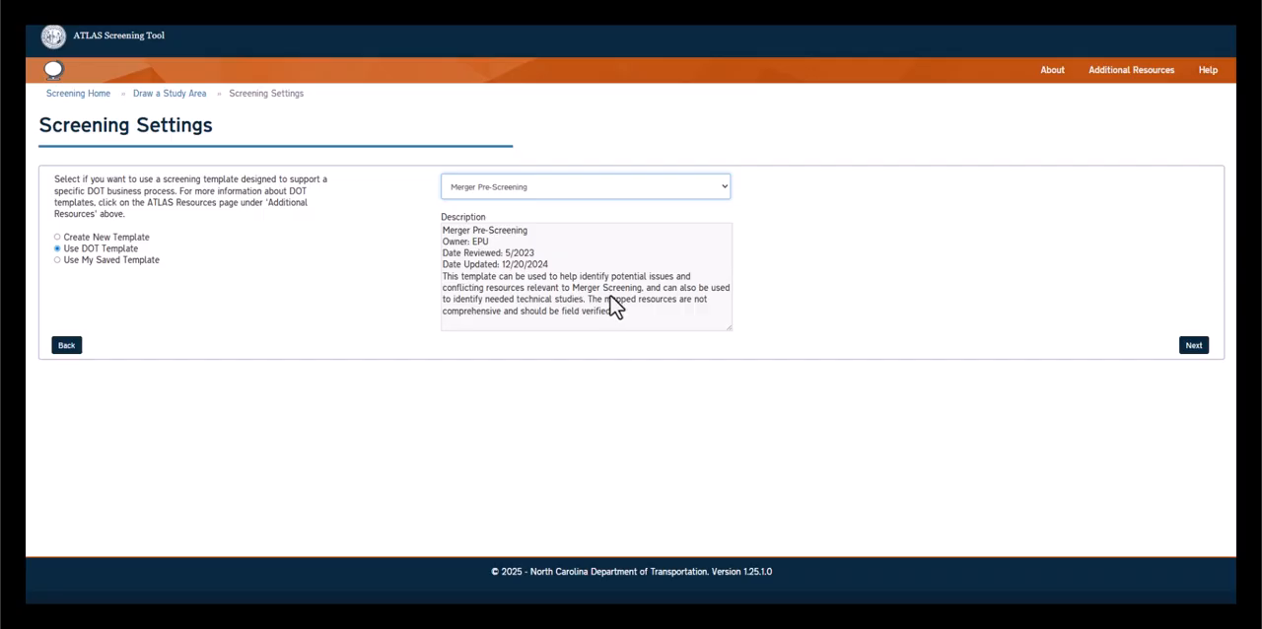
View the Recreation 4(F) template's description and switch back to the Merger Pre-Screening template
left_click(727, 188)
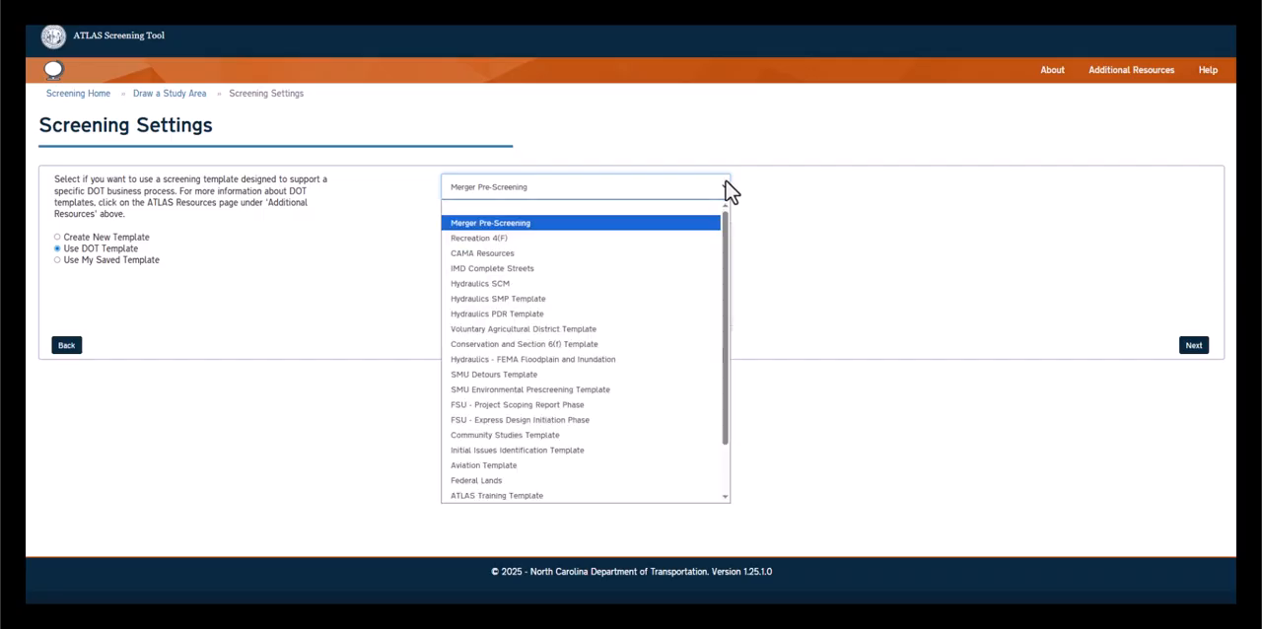
left_click(605, 239)
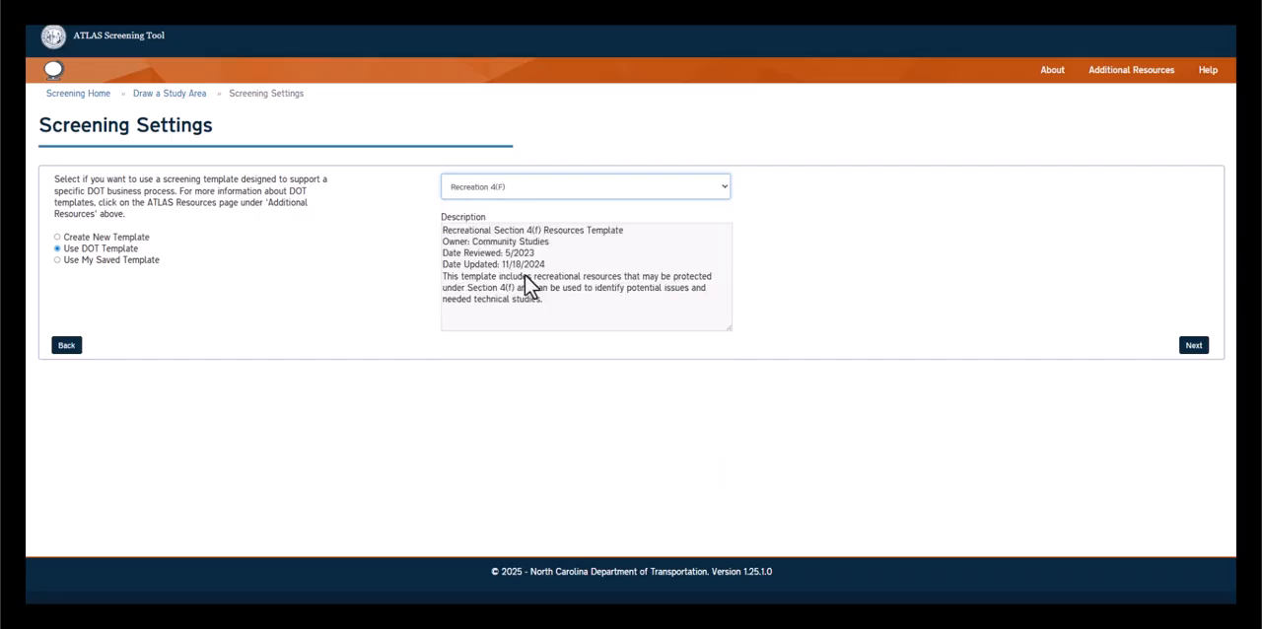
left_click(719, 192)
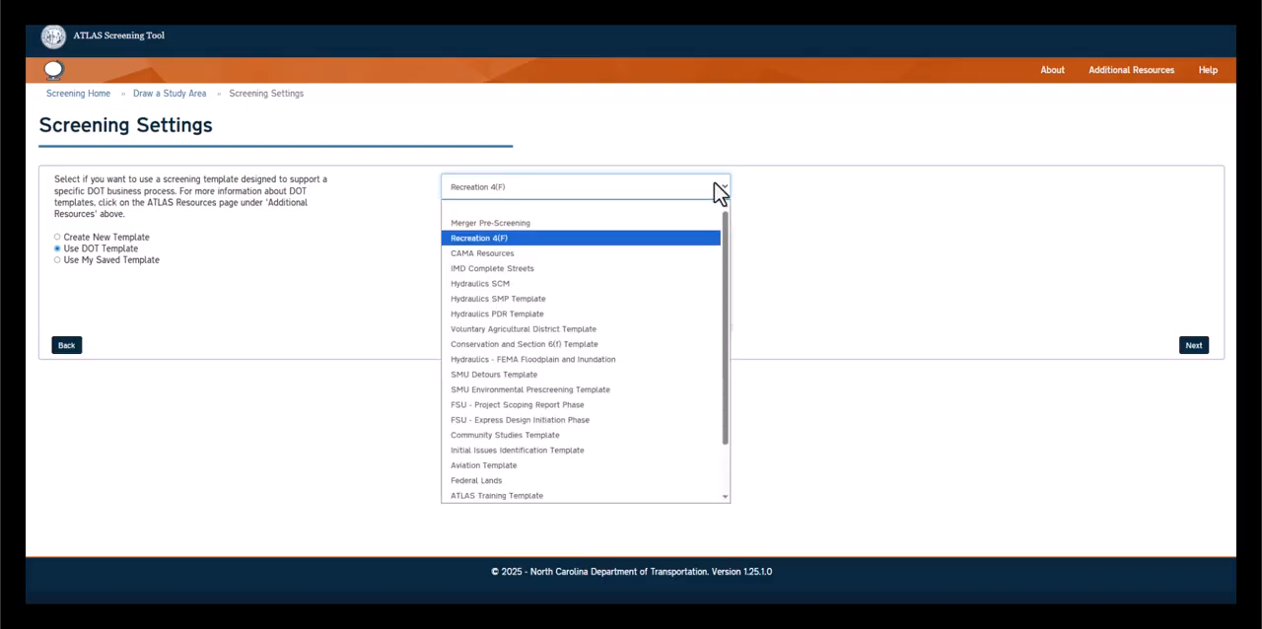
left_click(642, 225)
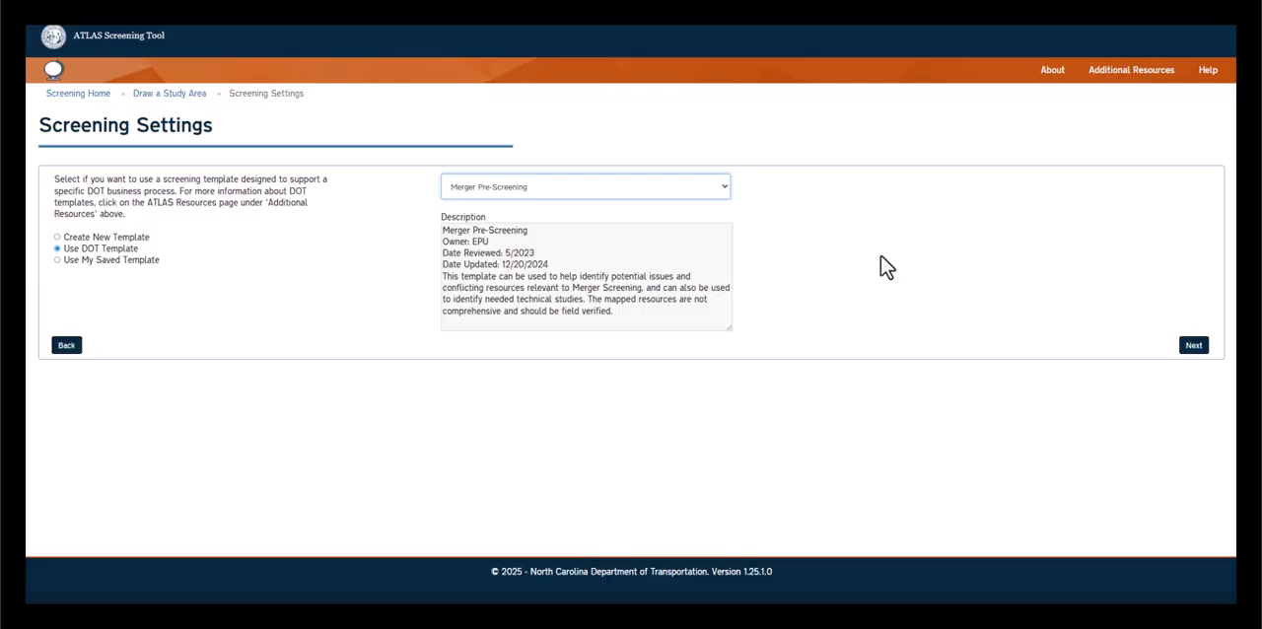
Proceed to the buffer settings, apply a 200-foot buffer to the study area and continue to the layer selection
left_click(1196, 346)
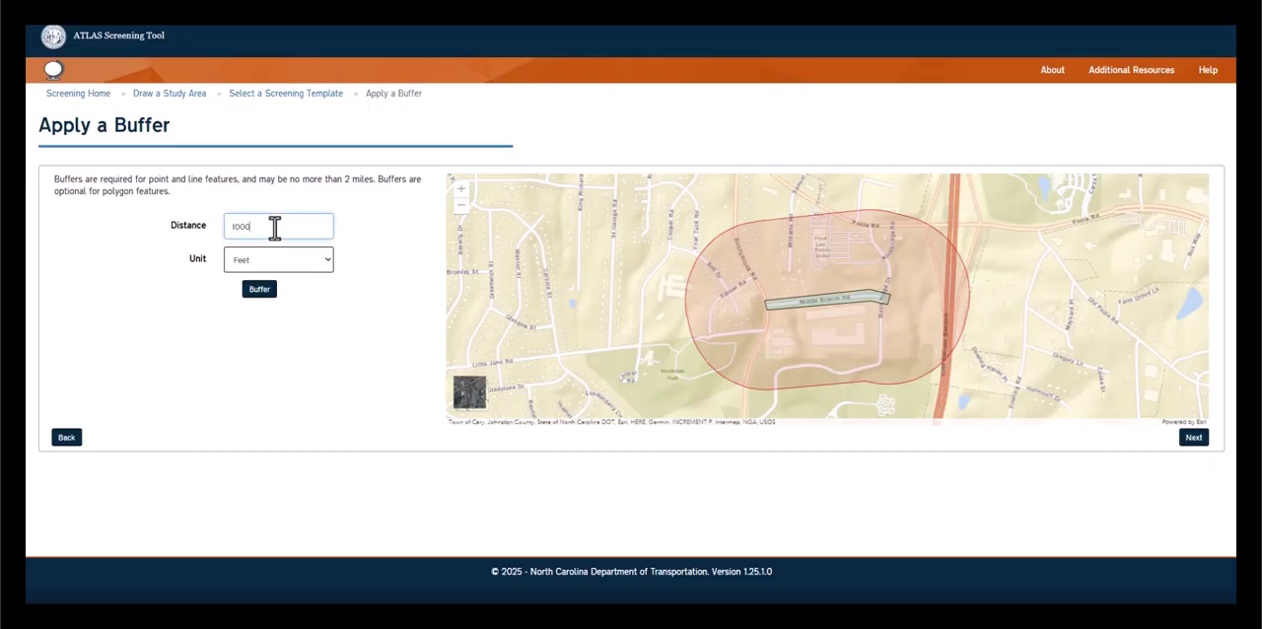
left_click_drag(273, 227, 222, 232)
type("200")
key("Tab")
left_click(261, 294)
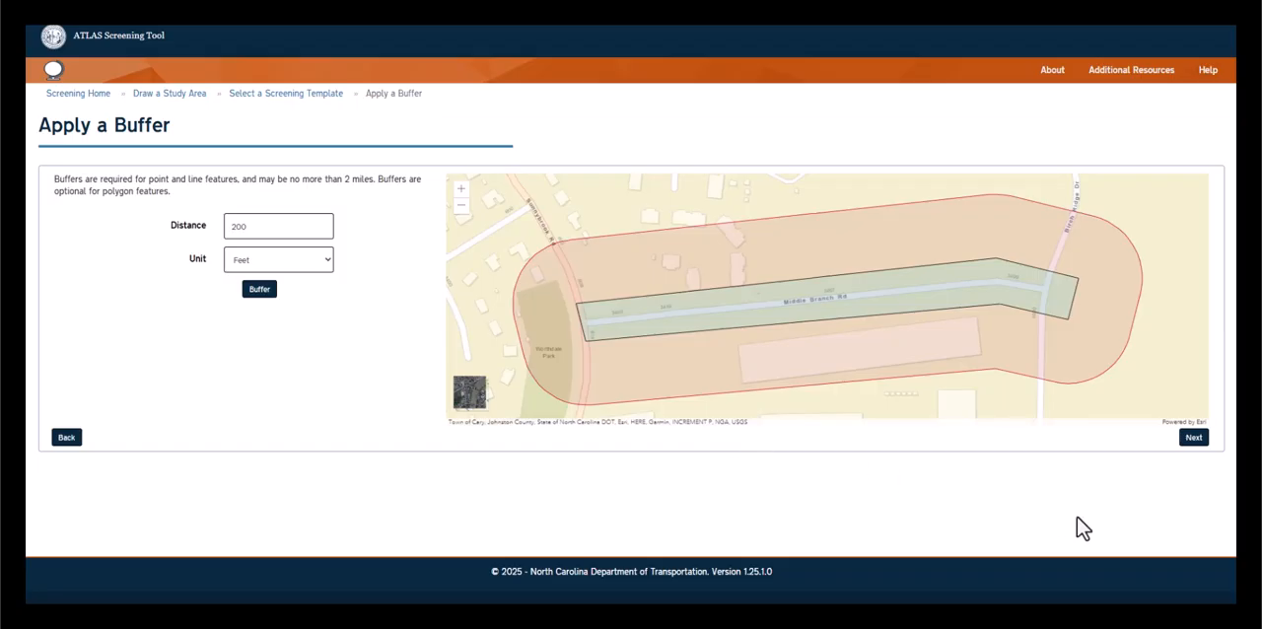
left_click(1194, 439)
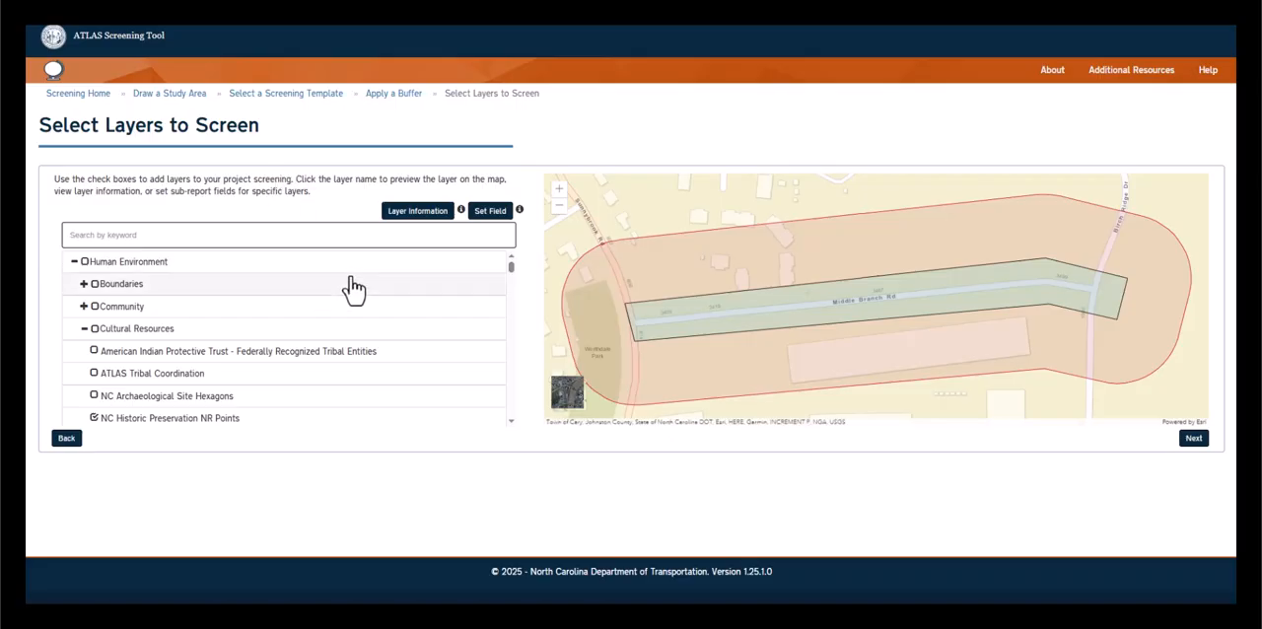
Preview the USDA National Forests and North Carolina State Owned Lands layers on the map and include North Carolina State Owned Lands in the screening
left_click_drag(510, 267, 509, 311)
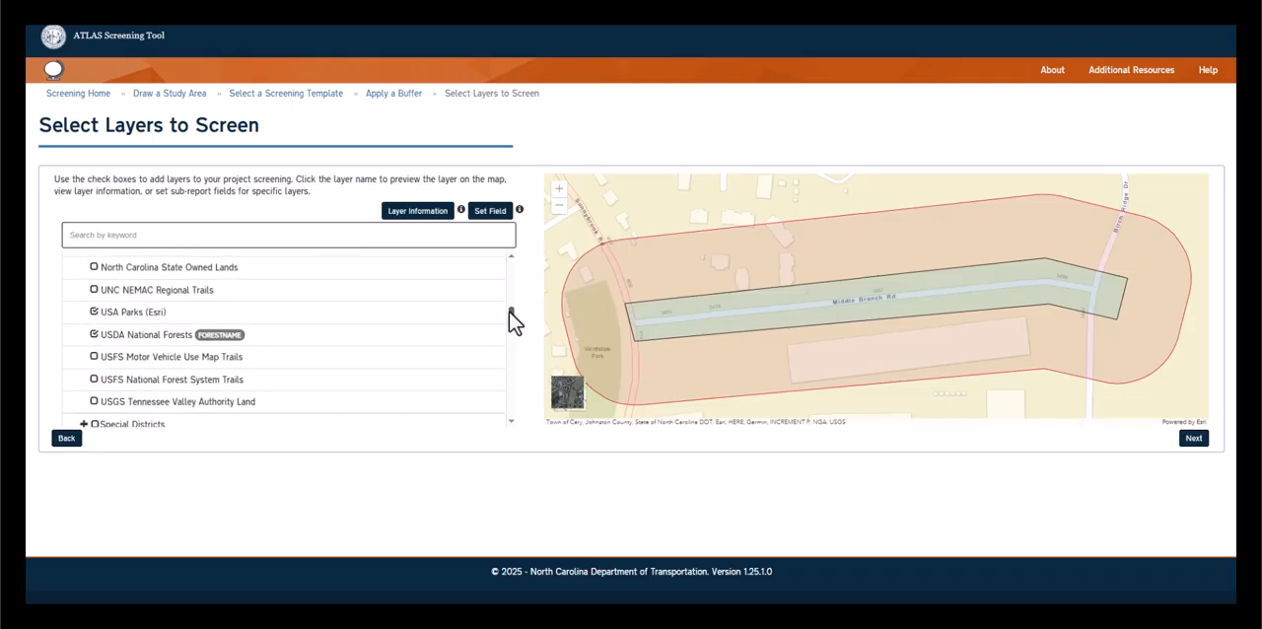
left_click(322, 338)
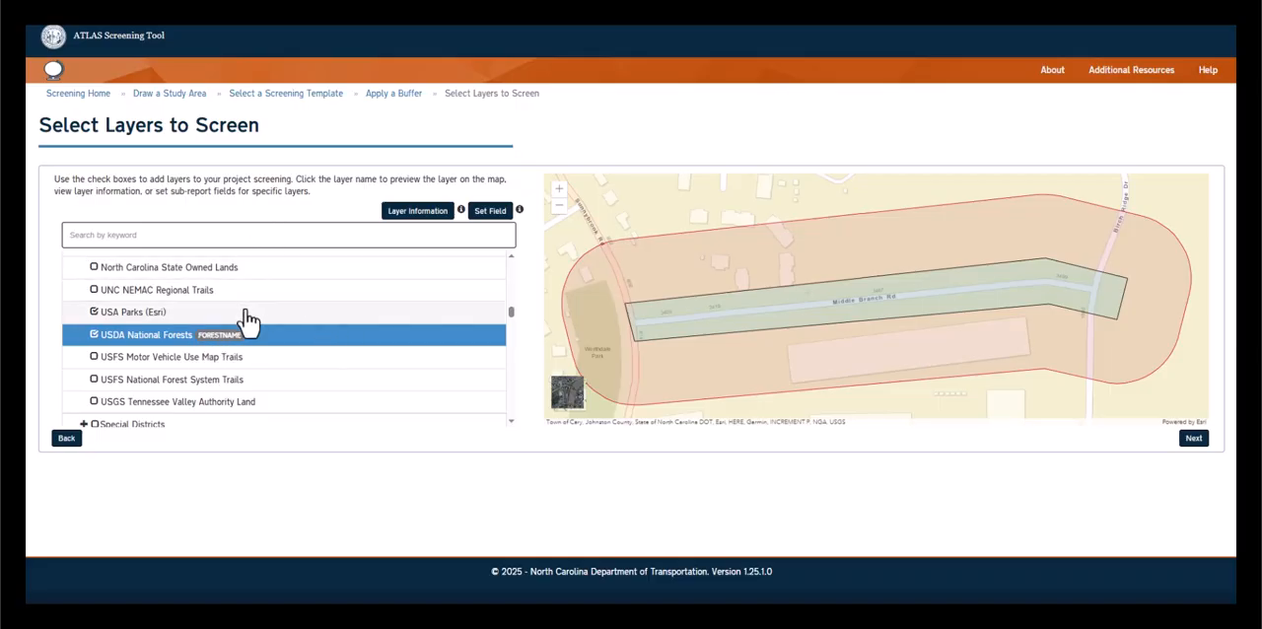
scroll(248, 325, "up", 1)
left_click(217, 334)
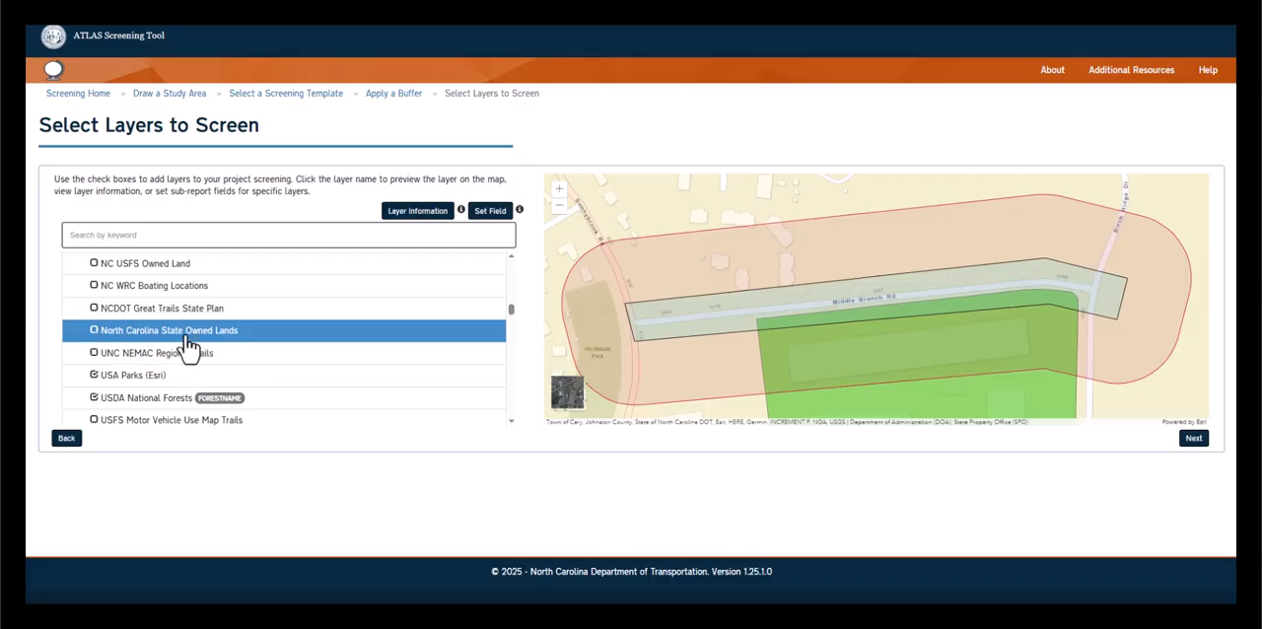
left_click(94, 331)
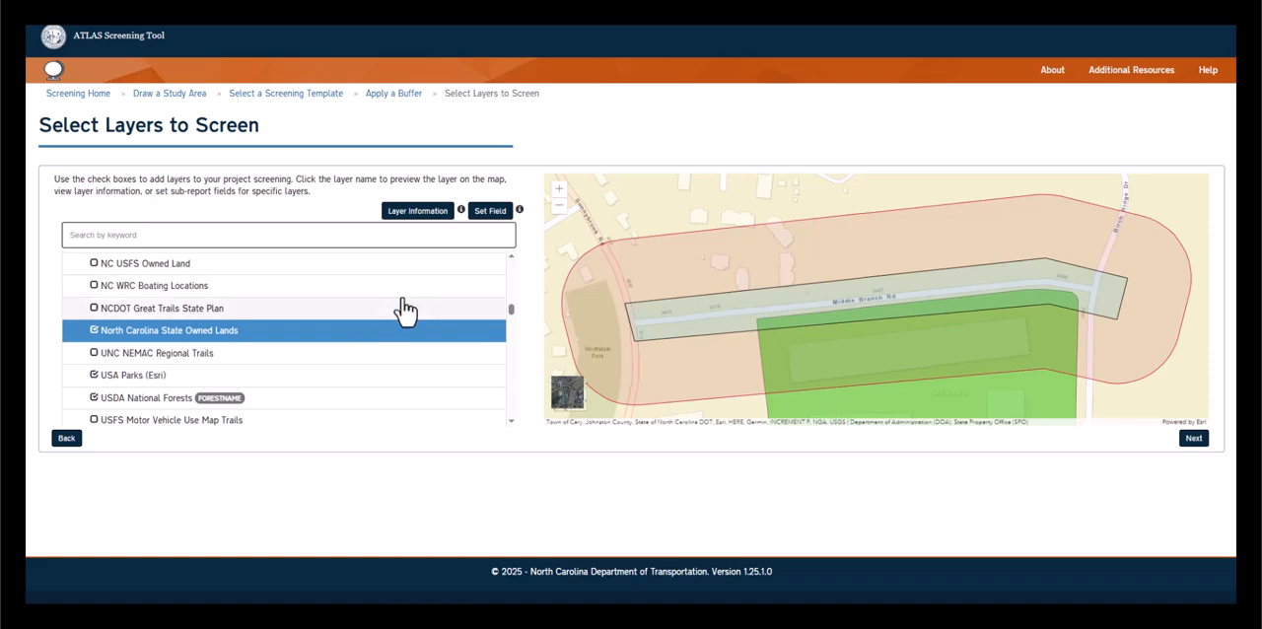
Set DeptName as the sub-report field for the North Carolina State Owned Lands layer and save the setting
left_click(491, 211)
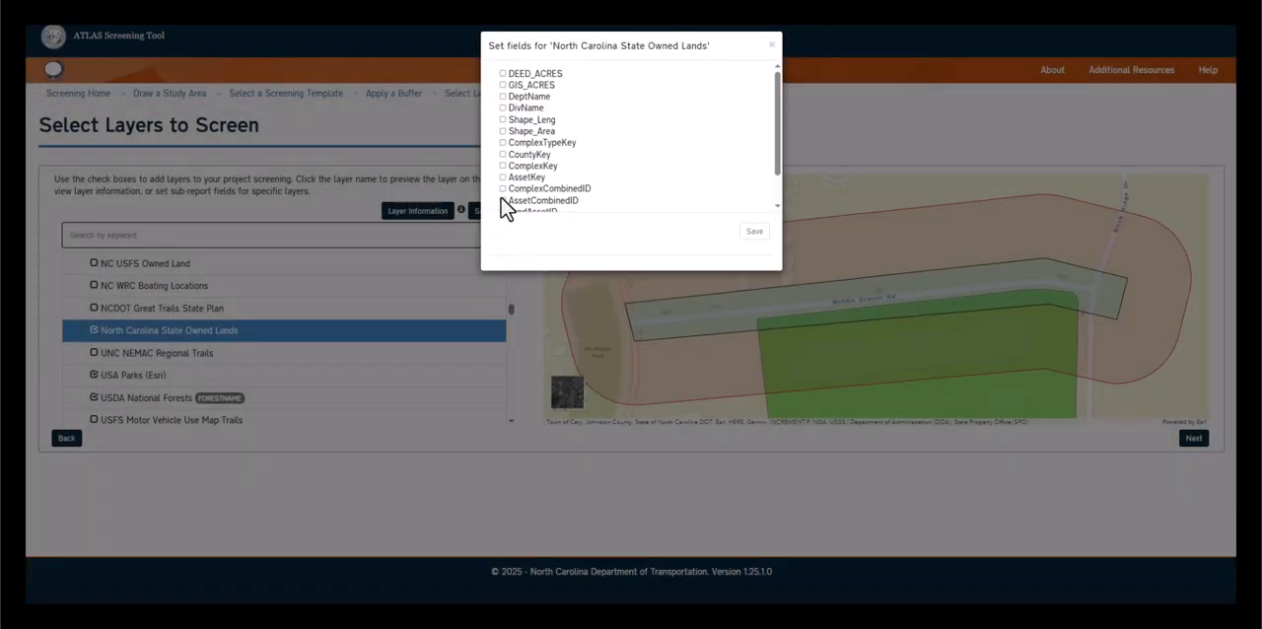
left_click(503, 97)
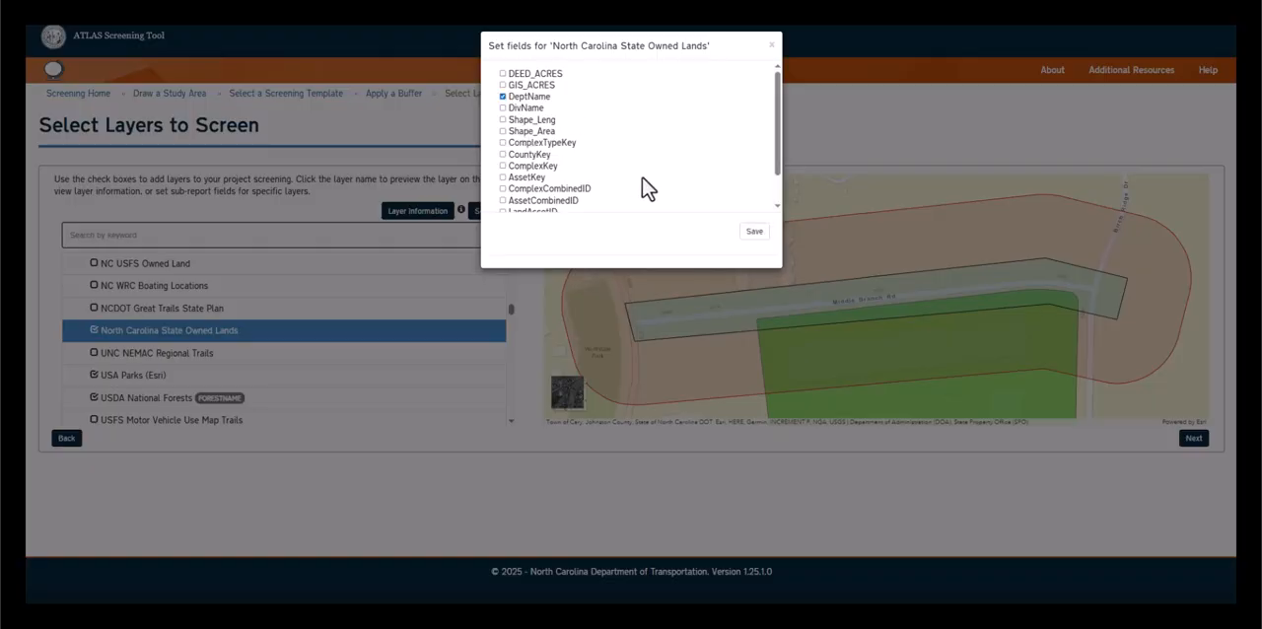
left_click(754, 233)
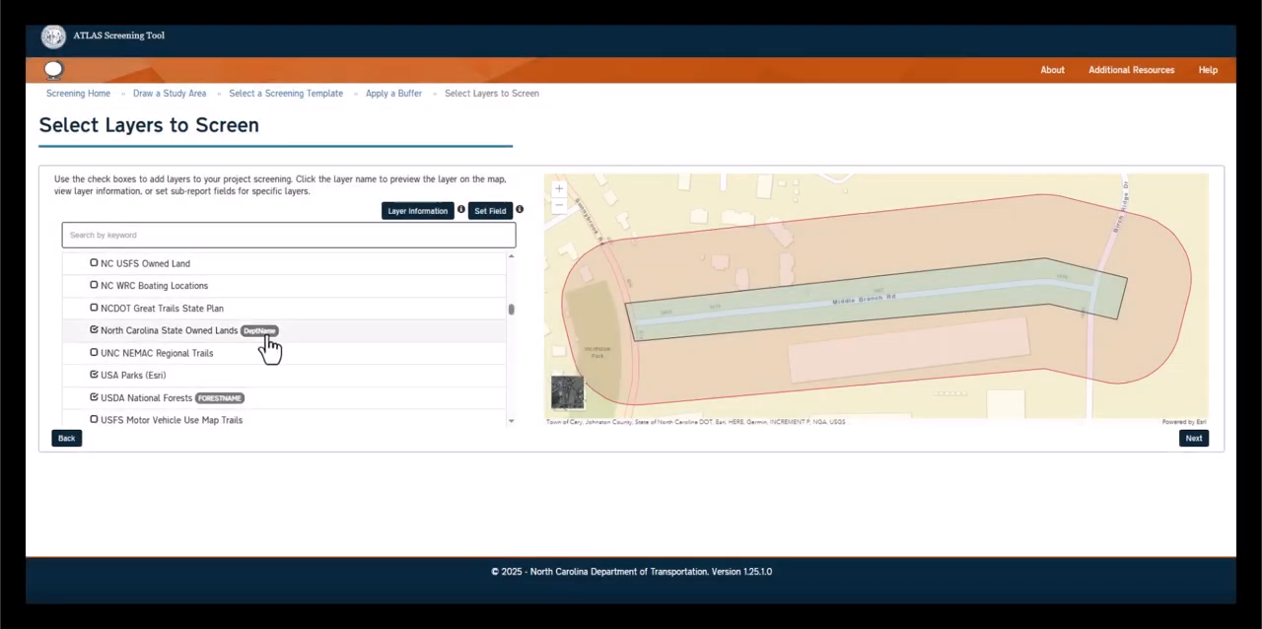
Continue to the report details, run the screening with the prefilled name and description, and look through the resulting layer list
left_click(1194, 439)
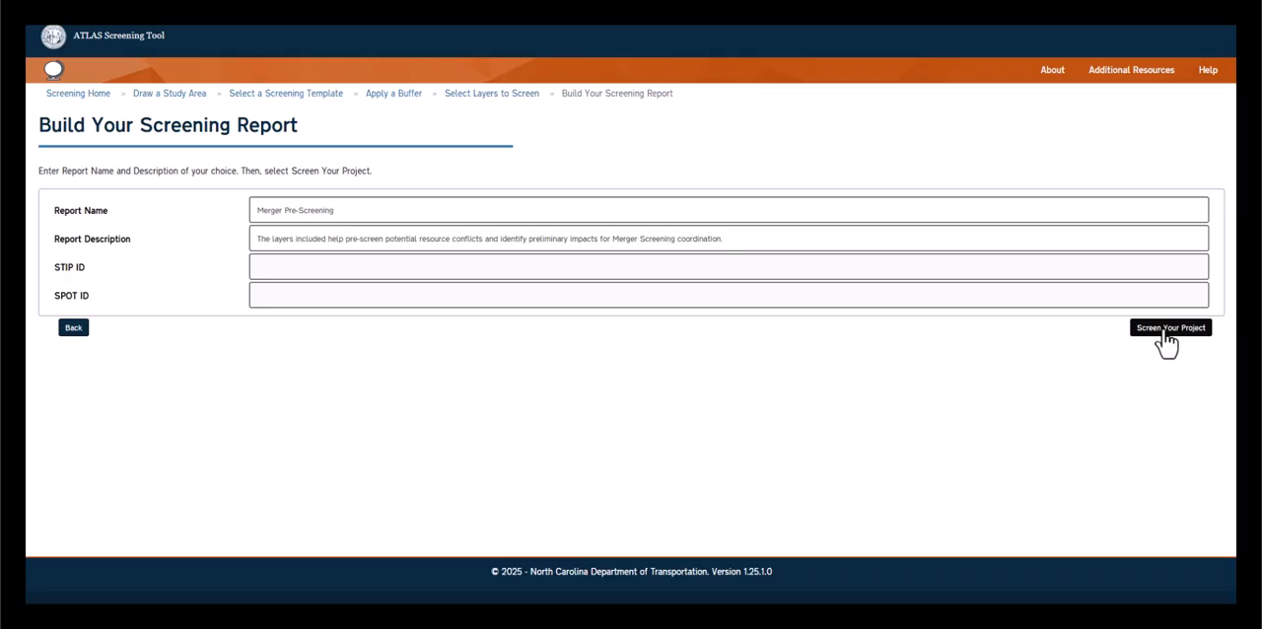
left_click(1165, 333)
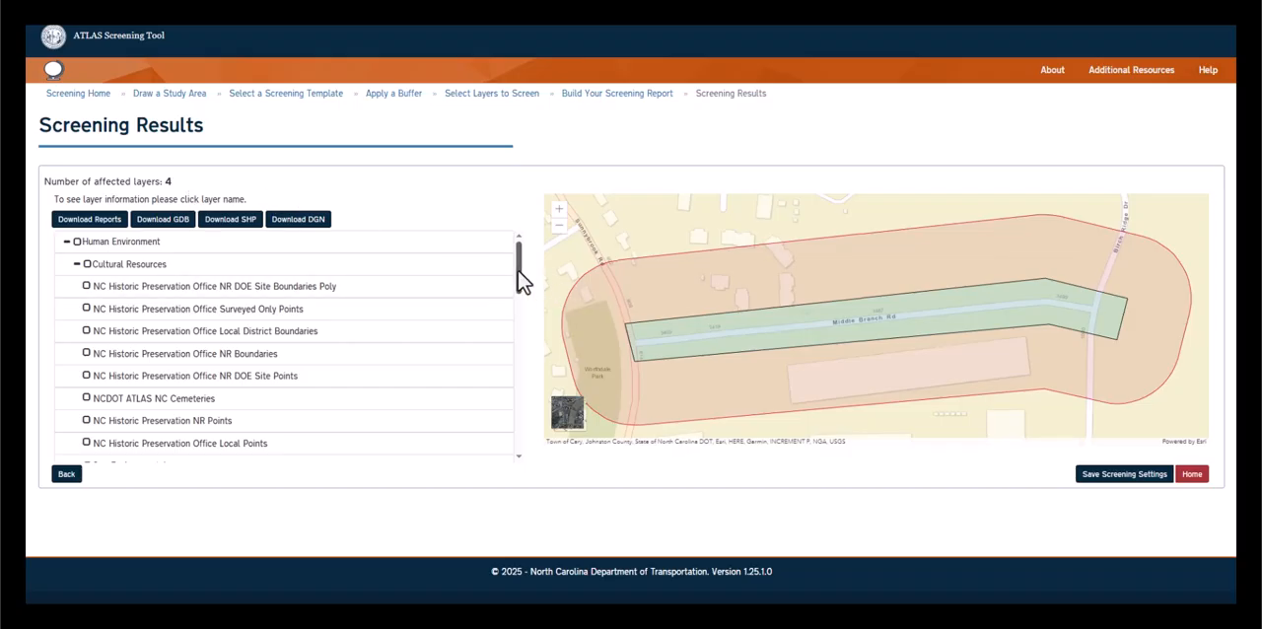
left_click_drag(522, 281, 521, 360)
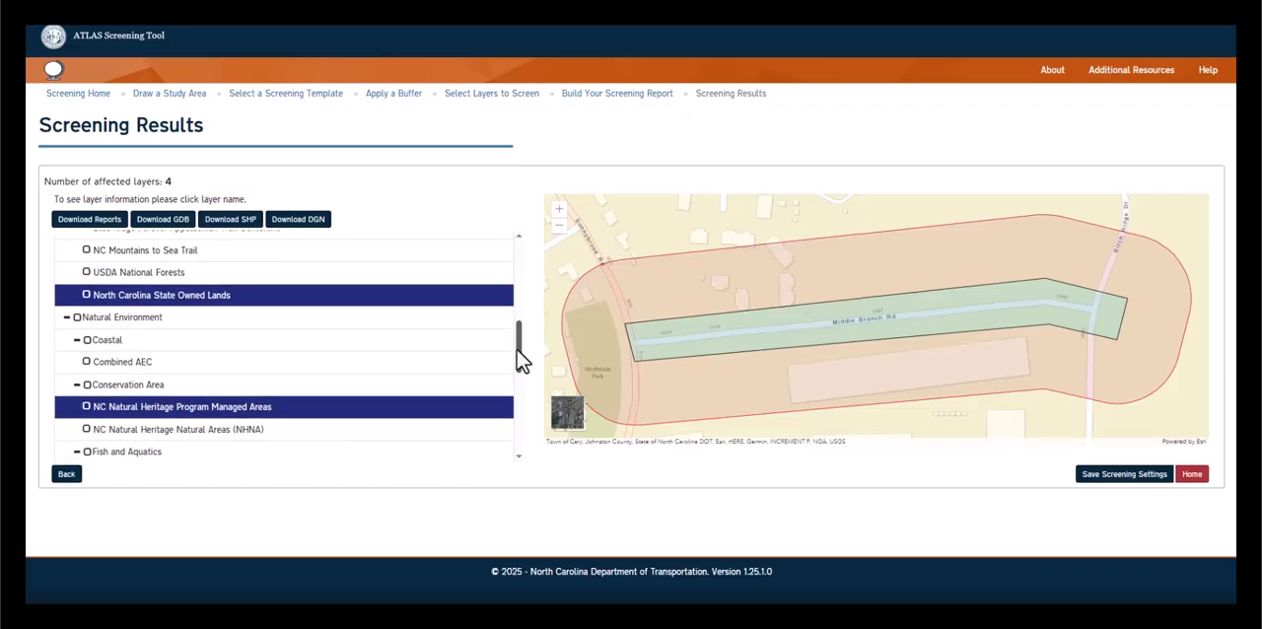
Download the screening reports and open the newly downloaded Merger Pre-Screening (1) PDF
left_click(100, 225)
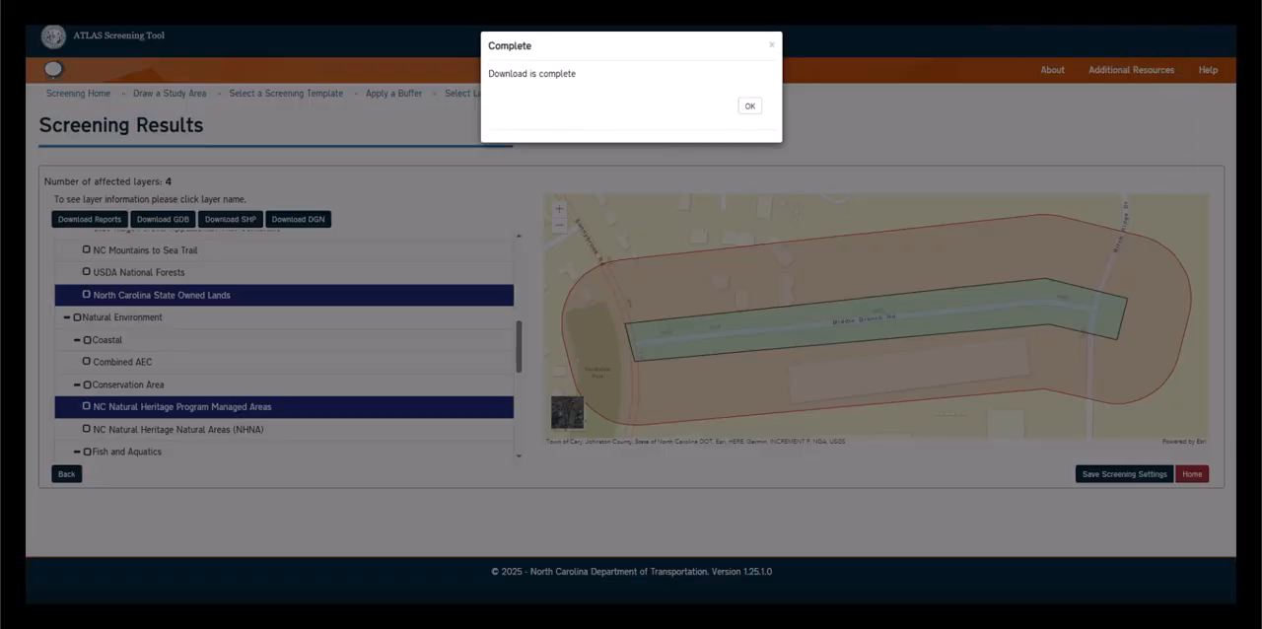
left_click(1175, 12)
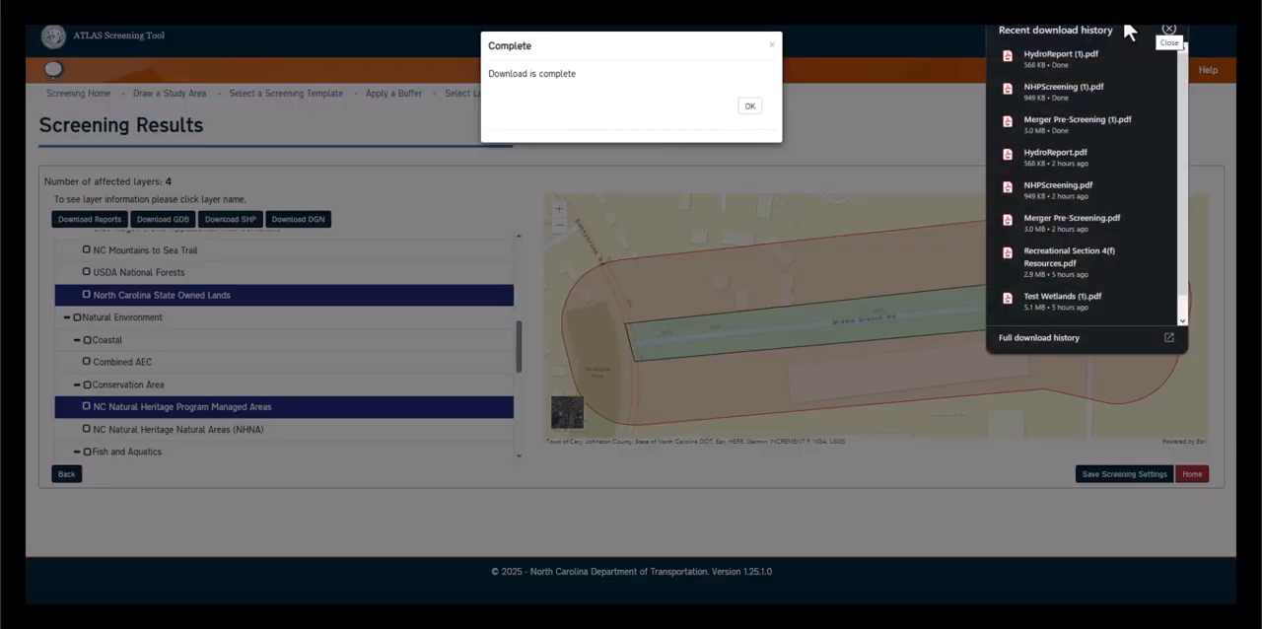
left_click(1067, 119)
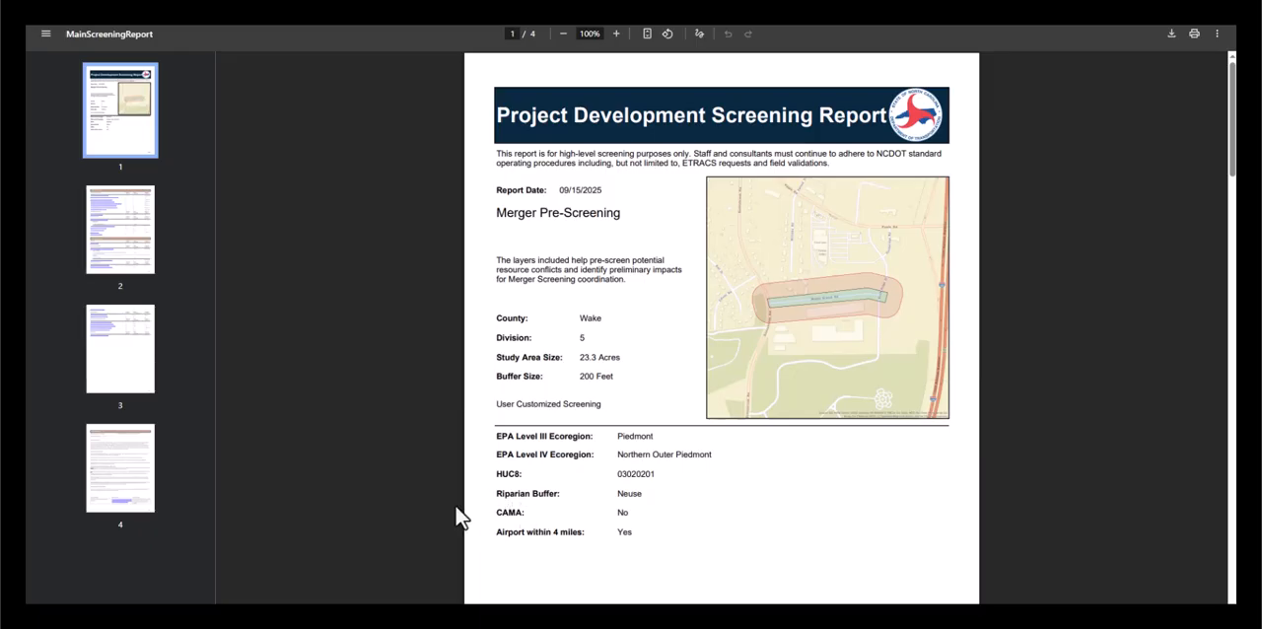
Examine the main screening report's project summary and the feature count, total coverage and nearest feature for each Human and Natural Environment layer
scroll(467, 402, "down", 2)
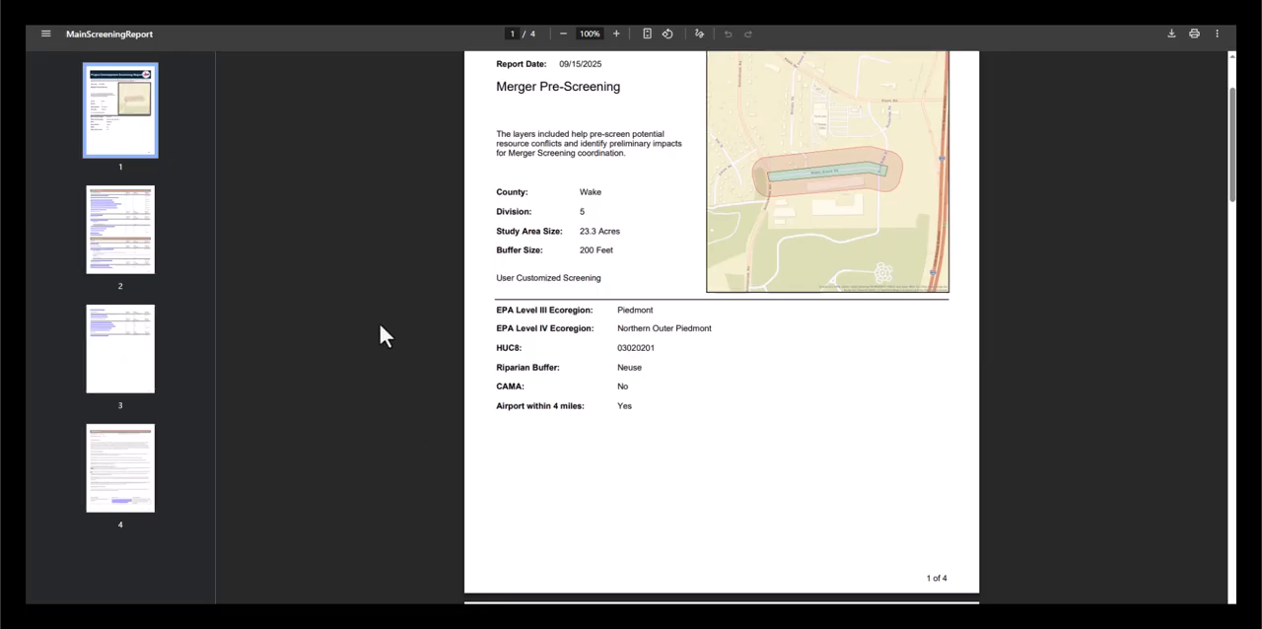
scroll(479, 332, "down", 8)
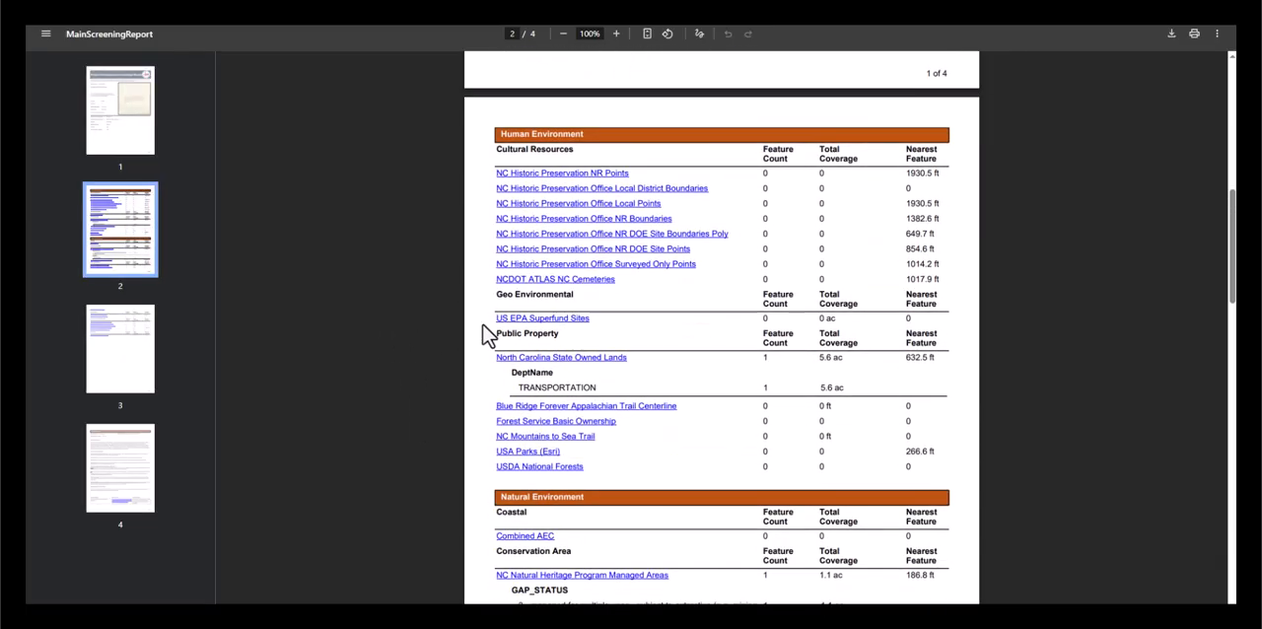
scroll(483, 335, "down", 1)
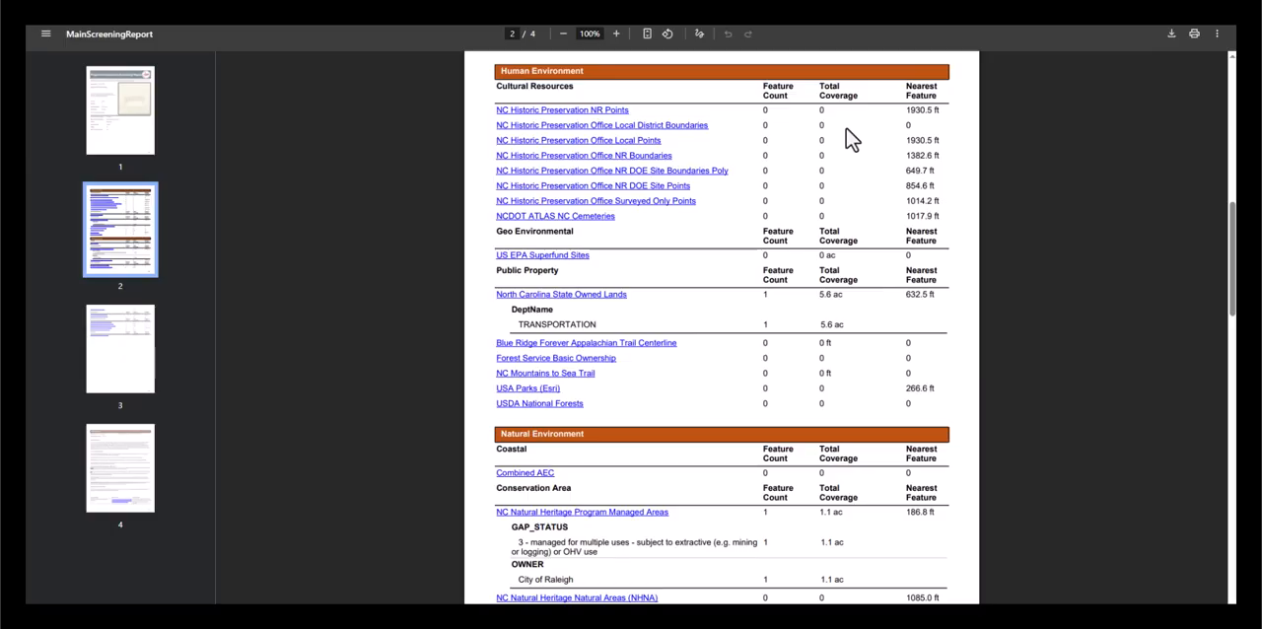
scroll(851, 140, "down", 2)
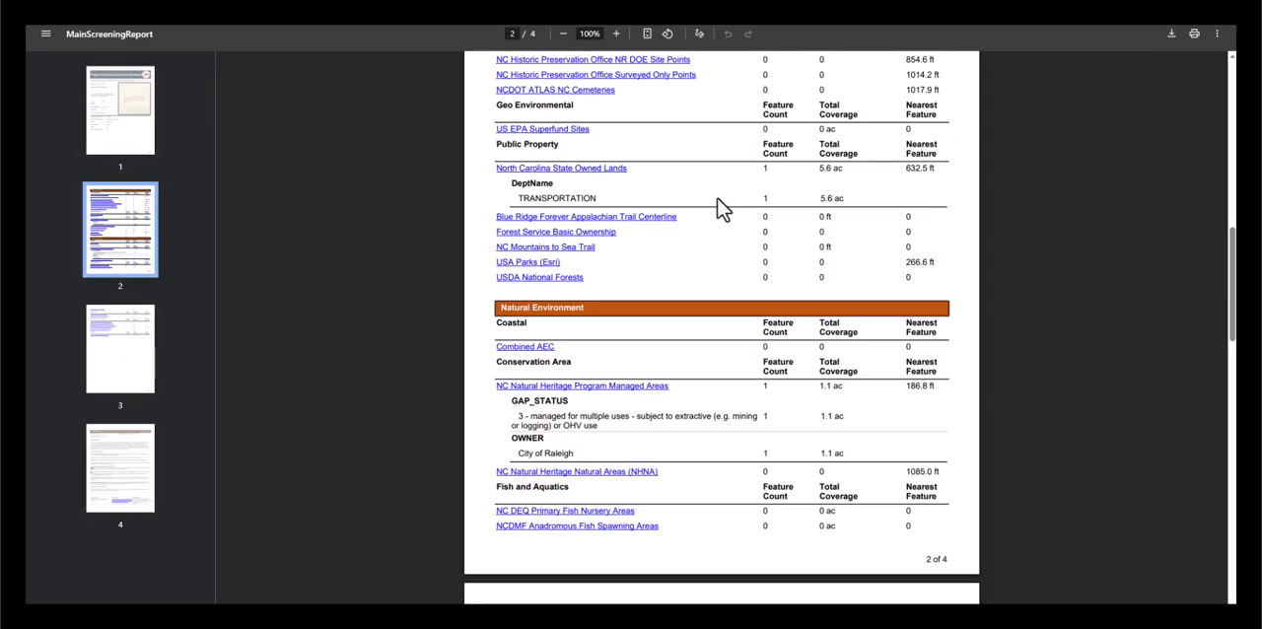
scroll(719, 207, "down", 4)
scroll(719, 207, "down", 2)
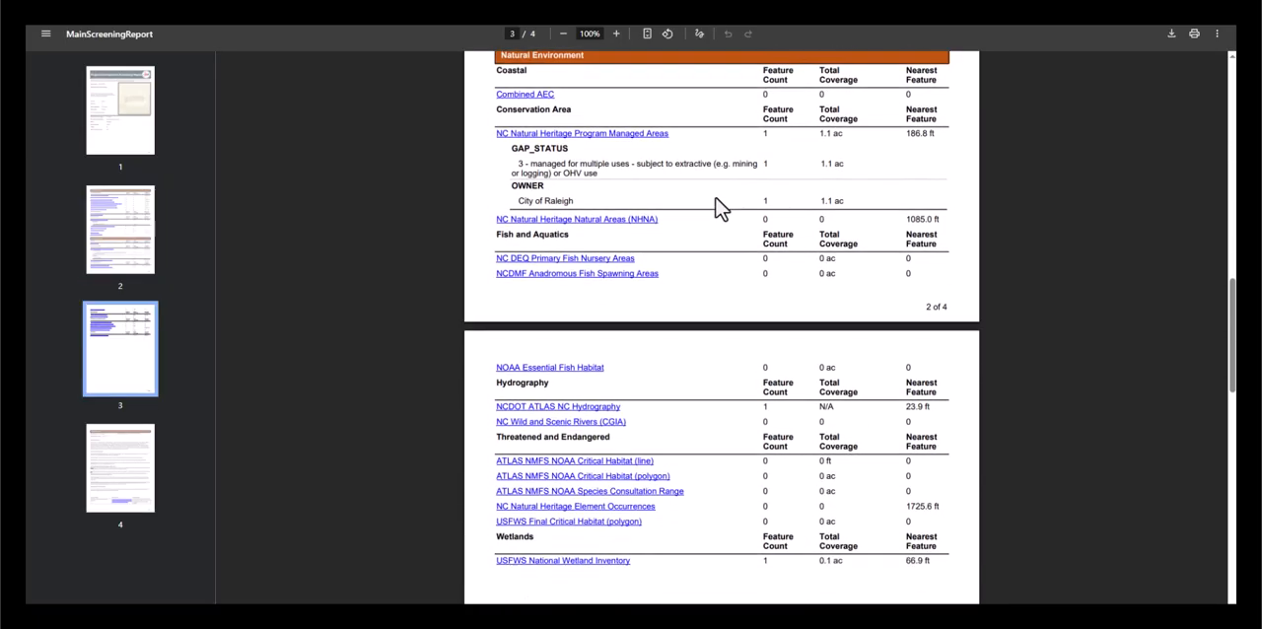
scroll(720, 207, "down", 17)
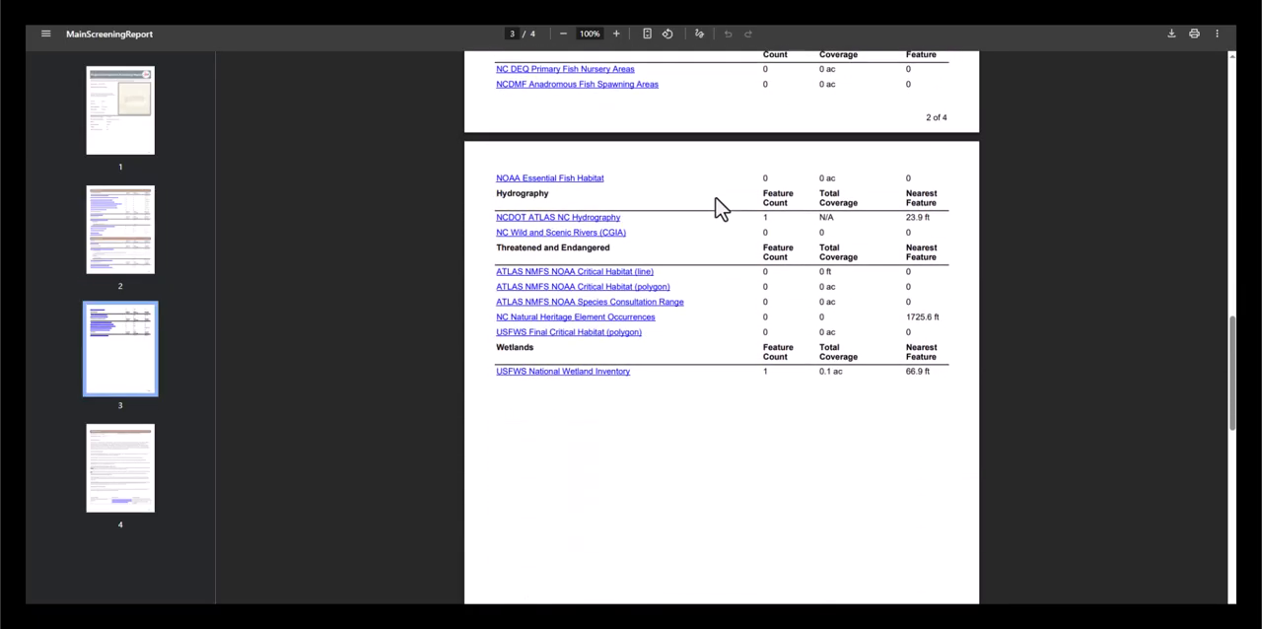